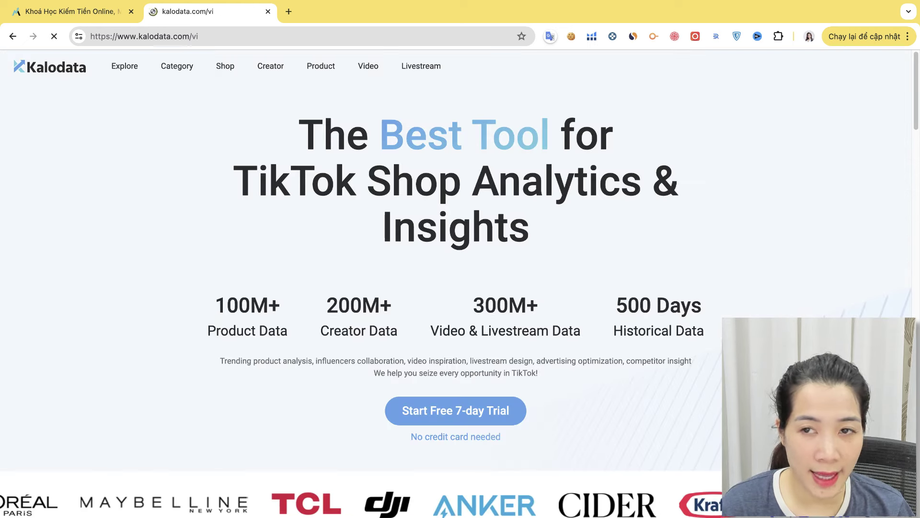
Step: Open the Vietnamese pricing page and compare the yearly plans, highlighting the Doanh nghiệp plan's price
{"action": "left_click", "coordinate": [738, 66]}
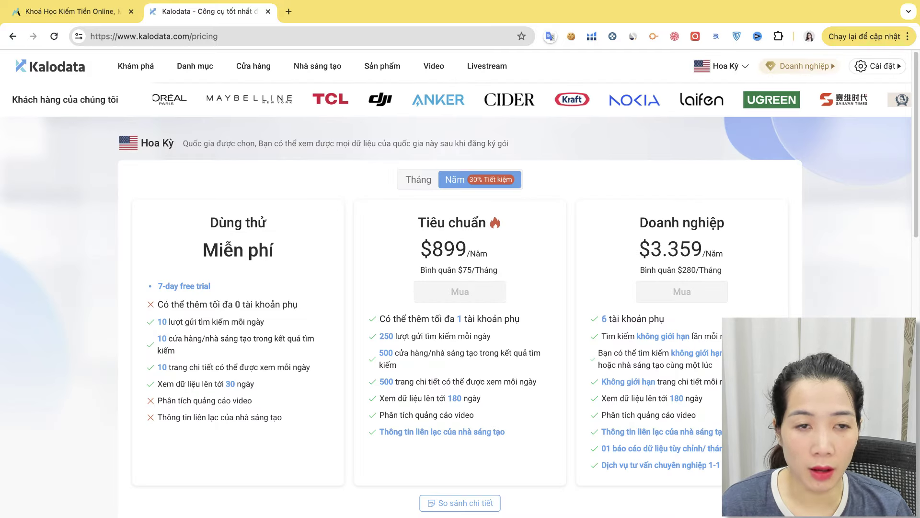
{"action": "scroll", "coordinate": [461, 298], "scroll_direction": "down", "scroll_amount": 1}
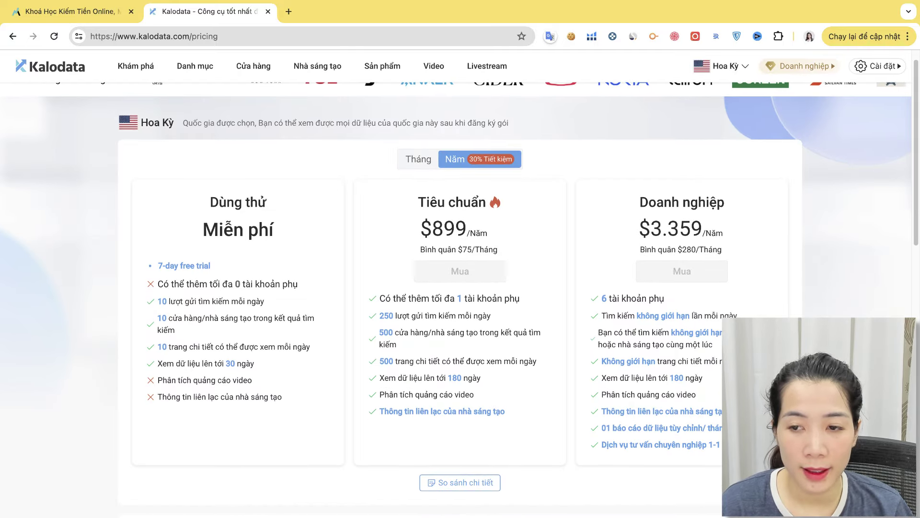
{"action": "left_click_drag", "start_coordinate": [640, 228], "coordinate": [703, 229]}
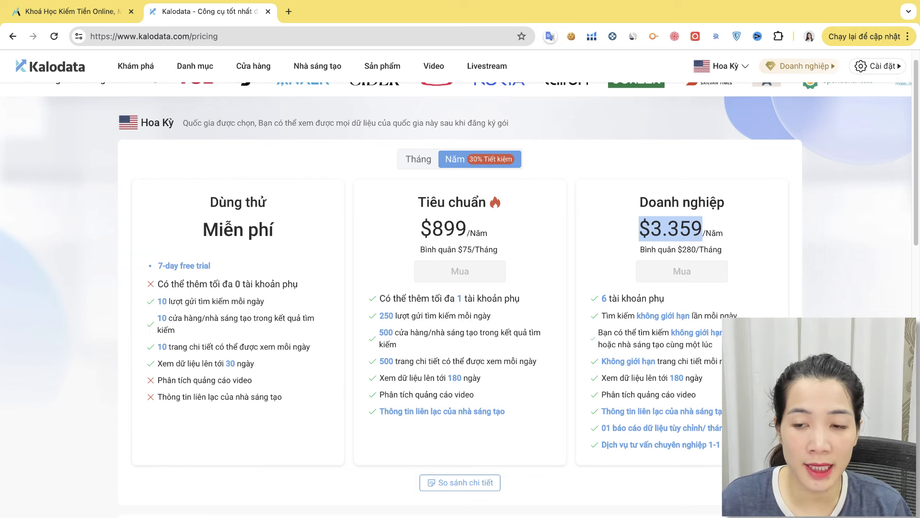
{"action": "scroll", "coordinate": [461, 288], "scroll_direction": "up", "scroll_amount": 1}
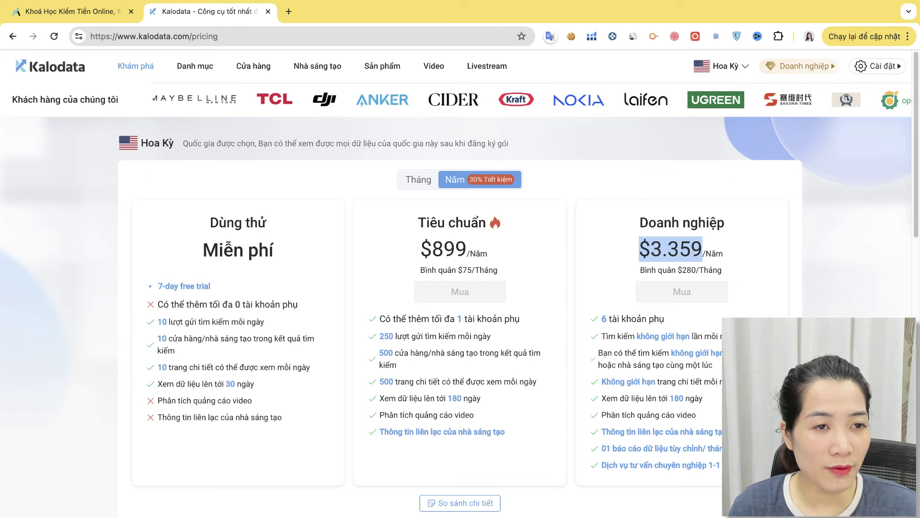
Step: Open the Khám phá page and look over its search shortcuts and top-selling products
{"action": "left_click", "coordinate": [136, 65]}
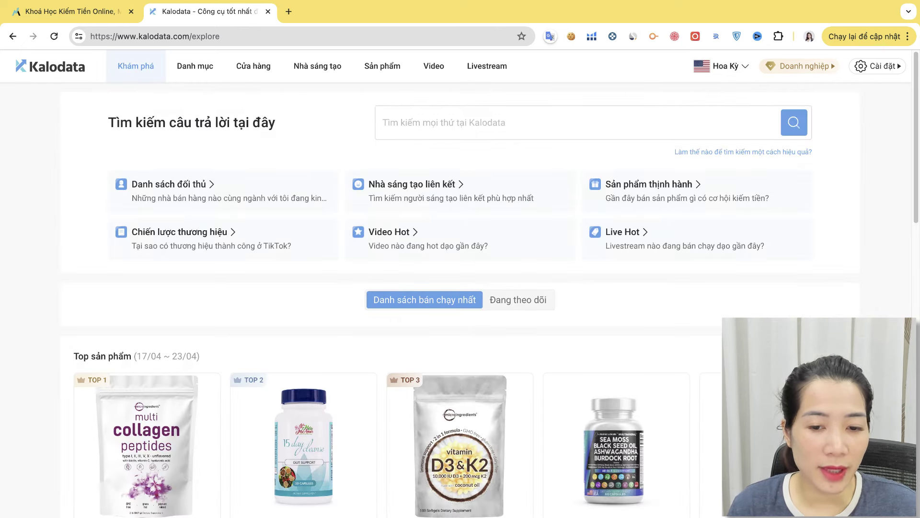
{"action": "scroll", "coordinate": [461, 288], "scroll_direction": "down", "scroll_amount": 1}
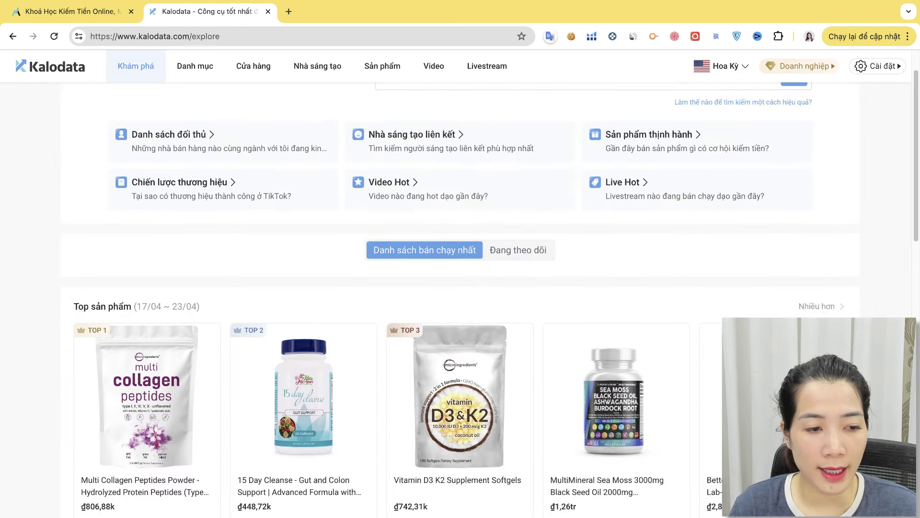
{"action": "scroll", "coordinate": [144, 436], "scroll_direction": "down", "scroll_amount": 1}
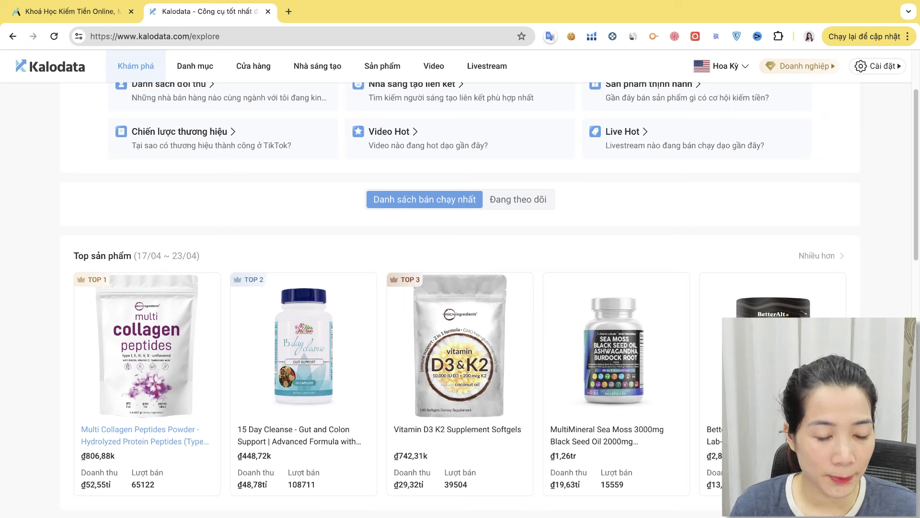
{"action": "scroll", "coordinate": [144, 436], "scroll_direction": "down", "scroll_amount": 1}
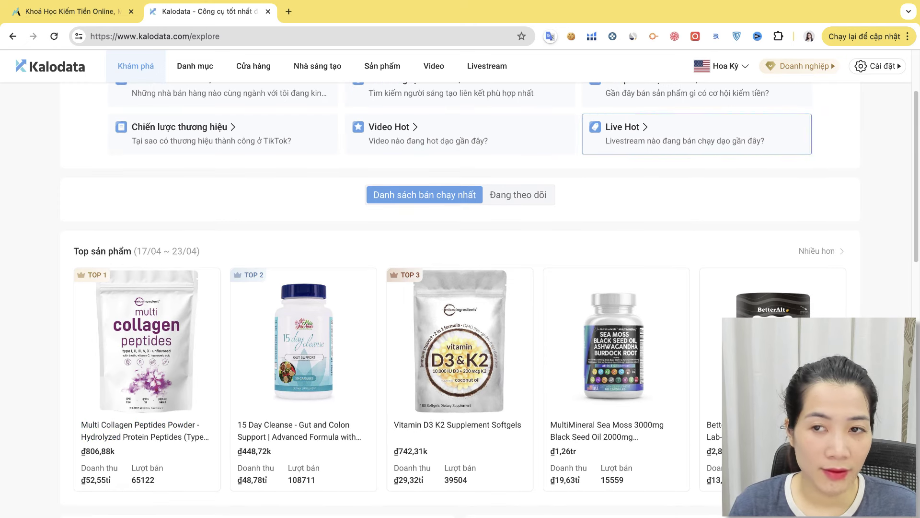
Step: Examine which countries can be chosen as the data market
{"action": "mouse_move", "coordinate": [722, 67]}
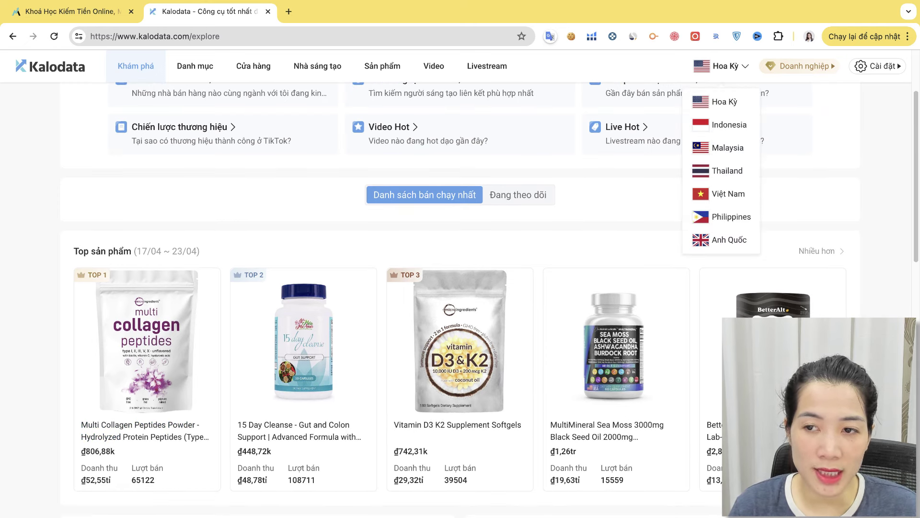
{"action": "scroll", "coordinate": [721, 124], "scroll_direction": "down", "scroll_amount": 1}
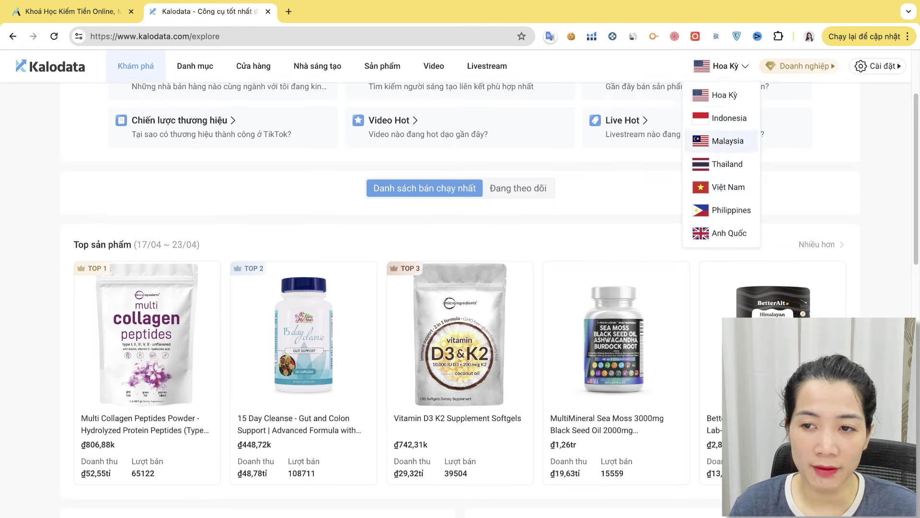
{"action": "scroll", "coordinate": [724, 182], "scroll_direction": "up", "scroll_amount": 3}
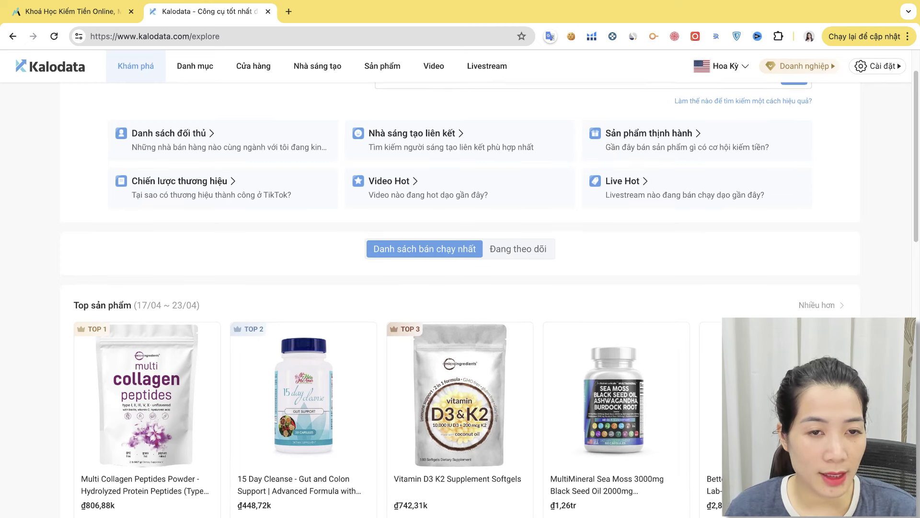
{"action": "scroll", "coordinate": [223, 216], "scroll_direction": "up", "scroll_amount": 1}
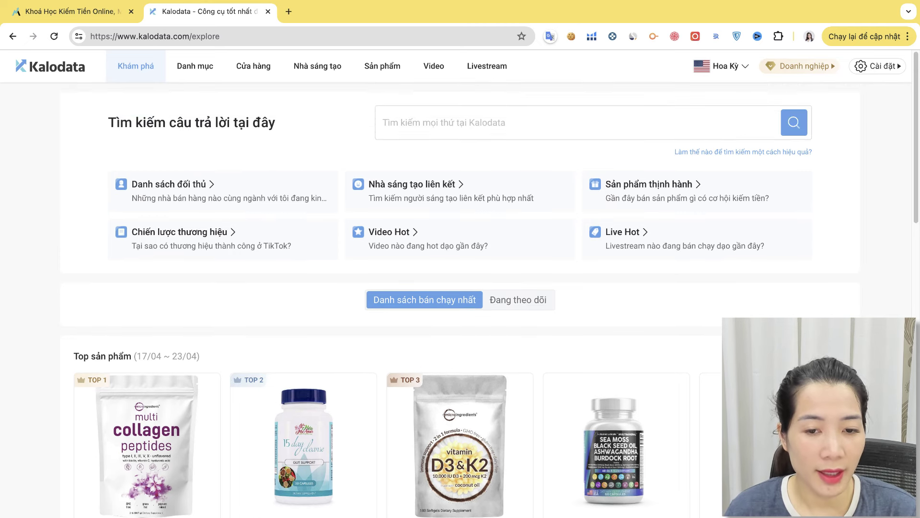
Step: Browse the price, revenue and sales of the top products and the rankings of creators and shops below them
{"action": "scroll", "coordinate": [460, 288], "scroll_direction": "down", "scroll_amount": 1}
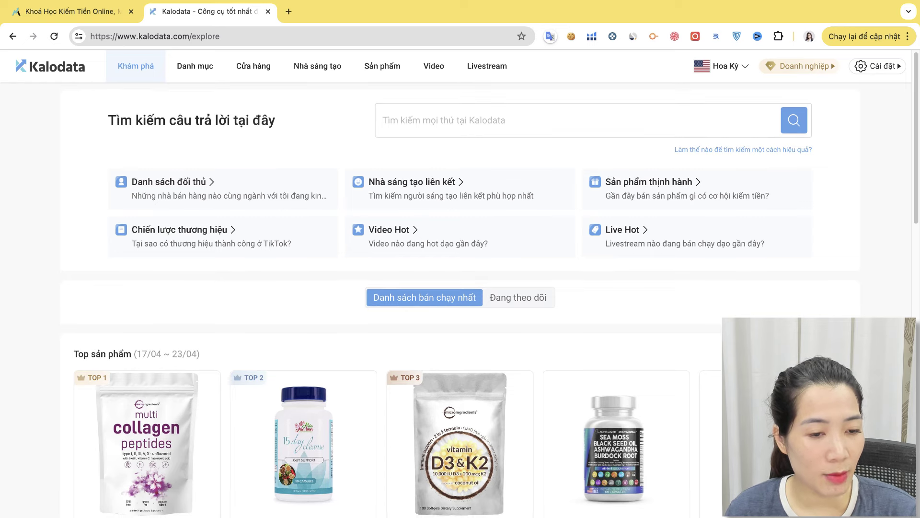
{"action": "scroll", "coordinate": [460, 288], "scroll_direction": "down", "scroll_amount": 3}
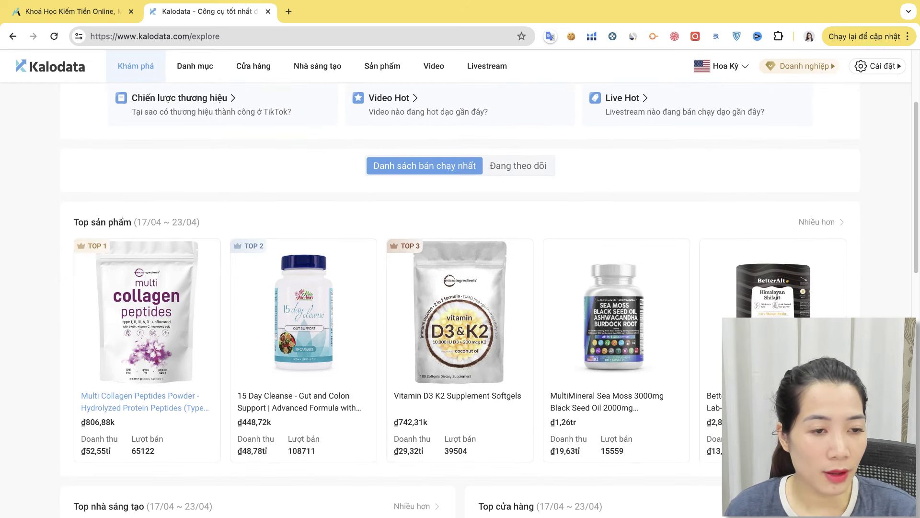
{"action": "scroll", "coordinate": [460, 288], "scroll_direction": "down", "scroll_amount": 3}
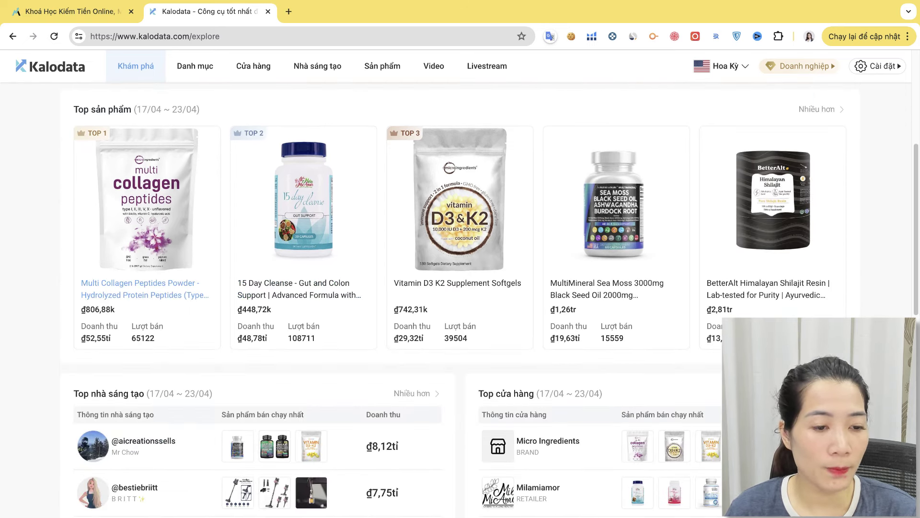
{"action": "scroll", "coordinate": [460, 288], "scroll_direction": "up", "scroll_amount": 3}
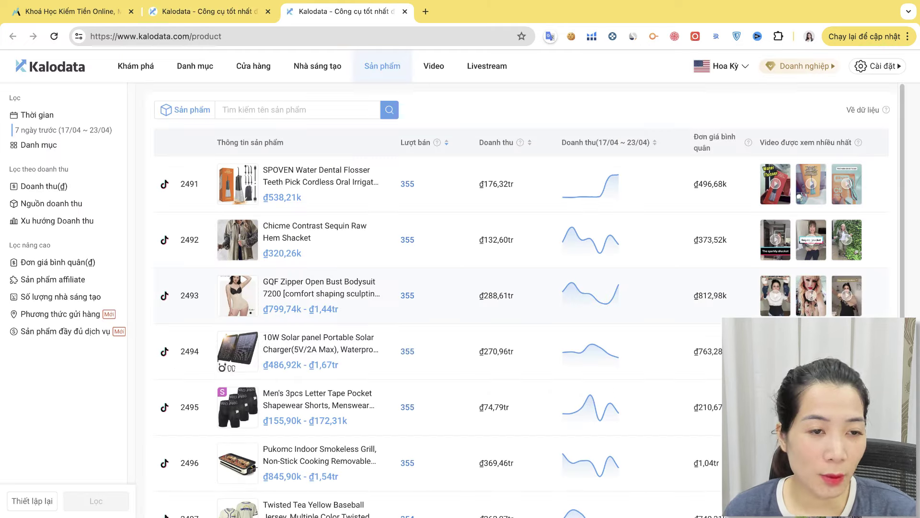
Step: Return to the first page of the full product list and review the highest-ranked products
{"action": "scroll", "coordinate": [521, 266], "scroll_direction": "down", "scroll_amount": 5}
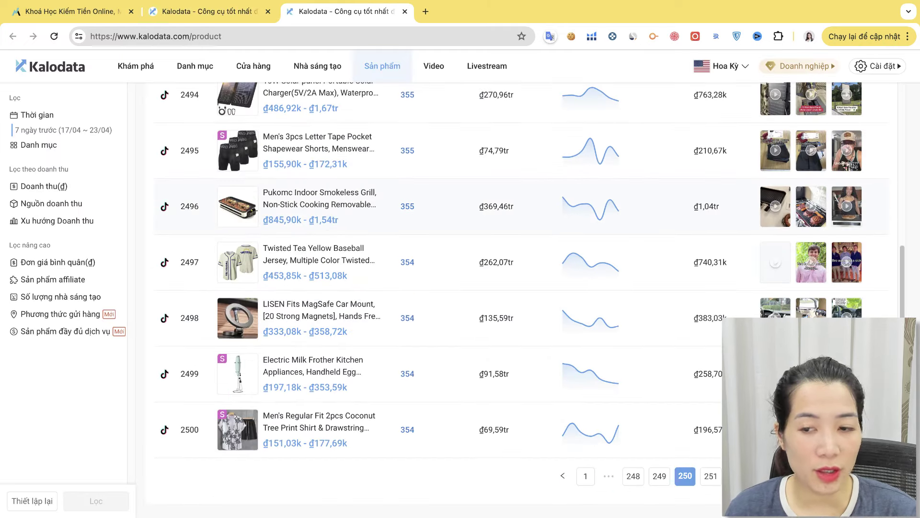
{"action": "left_click", "coordinate": [585, 476]}
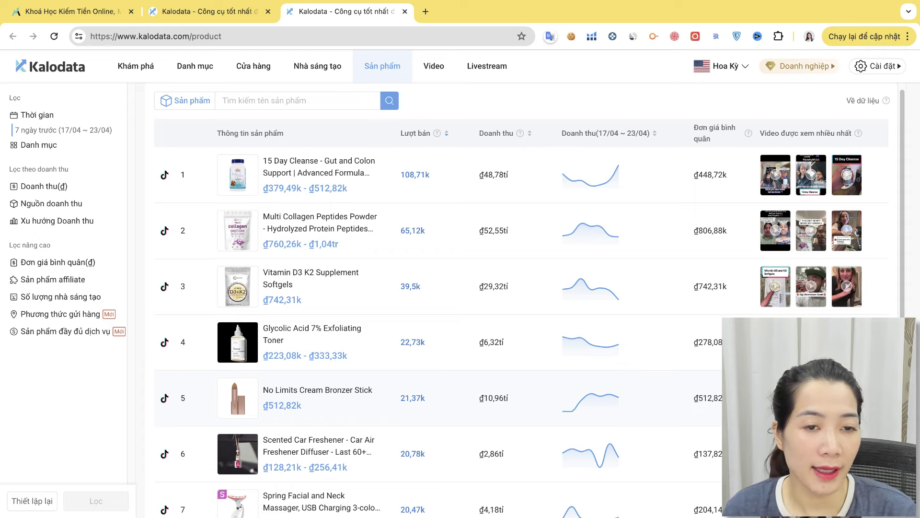
{"action": "scroll", "coordinate": [532, 299], "scroll_direction": "down", "scroll_amount": 1}
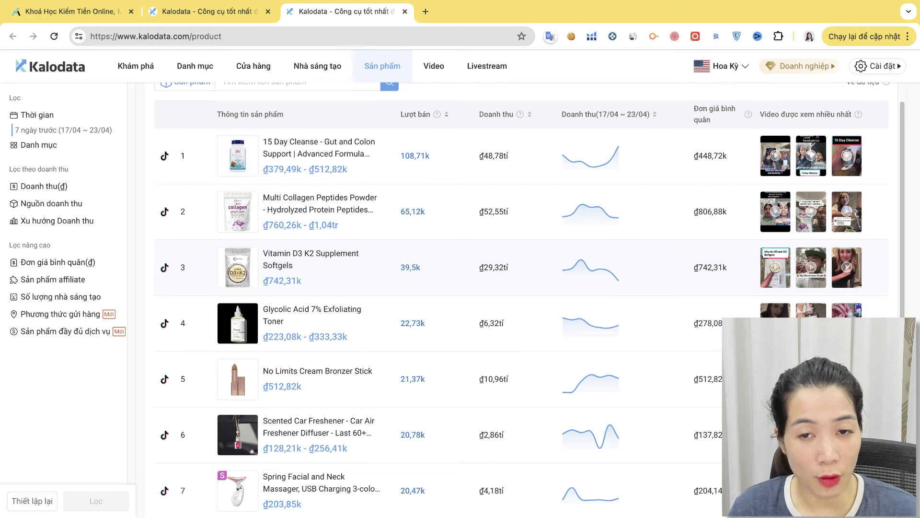
{"action": "scroll", "coordinate": [532, 300], "scroll_direction": "up", "scroll_amount": 1}
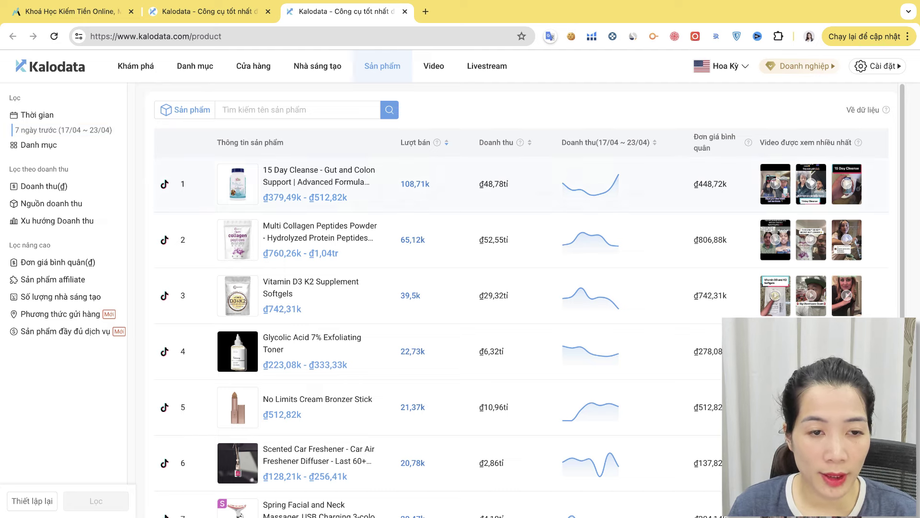
Step: Open the details of the 15 Day Cleanse product and examine its core metrics and creator ranking
{"action": "mouse_move", "coordinate": [237, 184]}
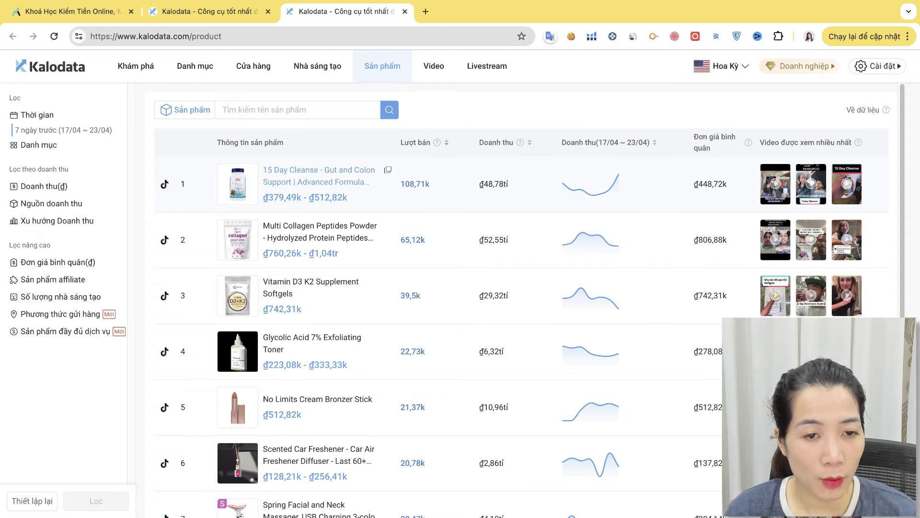
{"action": "left_click", "coordinate": [319, 173]}
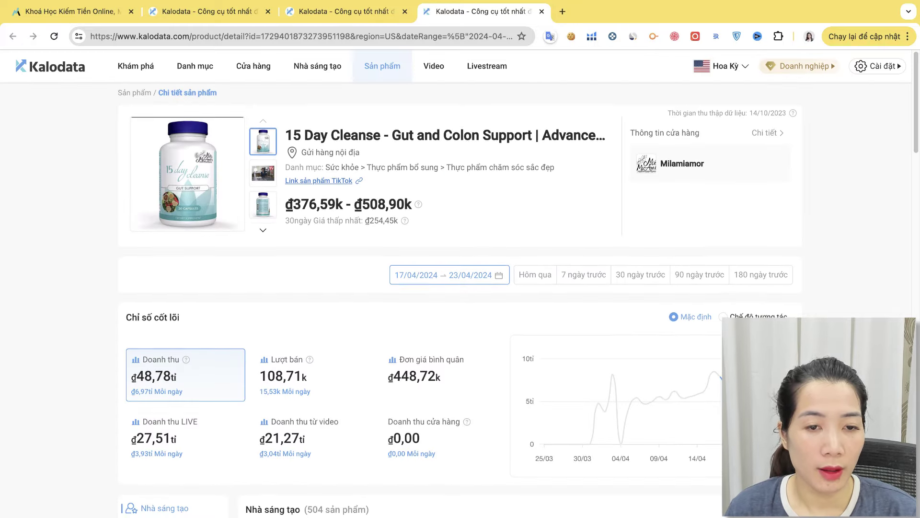
{"action": "scroll", "coordinate": [458, 297], "scroll_direction": "down", "scroll_amount": 1}
{"action": "scroll", "coordinate": [458, 298], "scroll_direction": "down", "scroll_amount": 5}
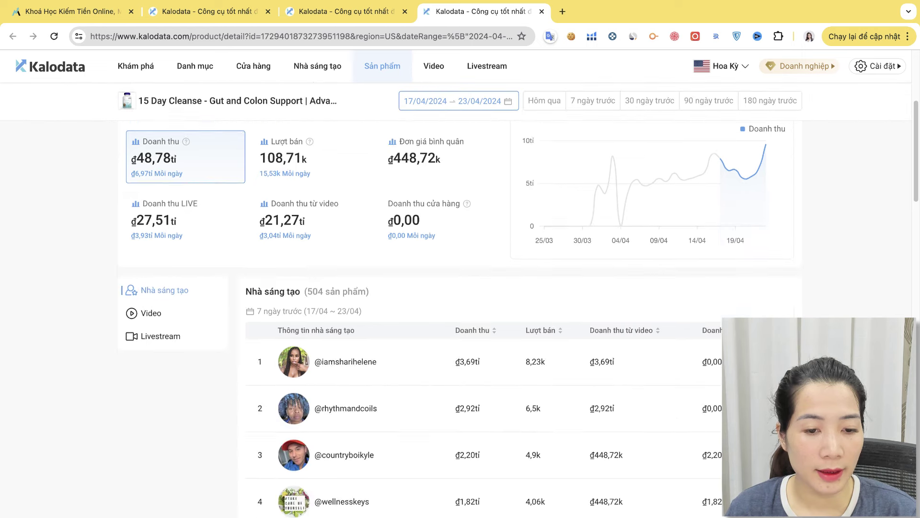
{"action": "scroll", "coordinate": [345, 341], "scroll_direction": "down", "scroll_amount": 2}
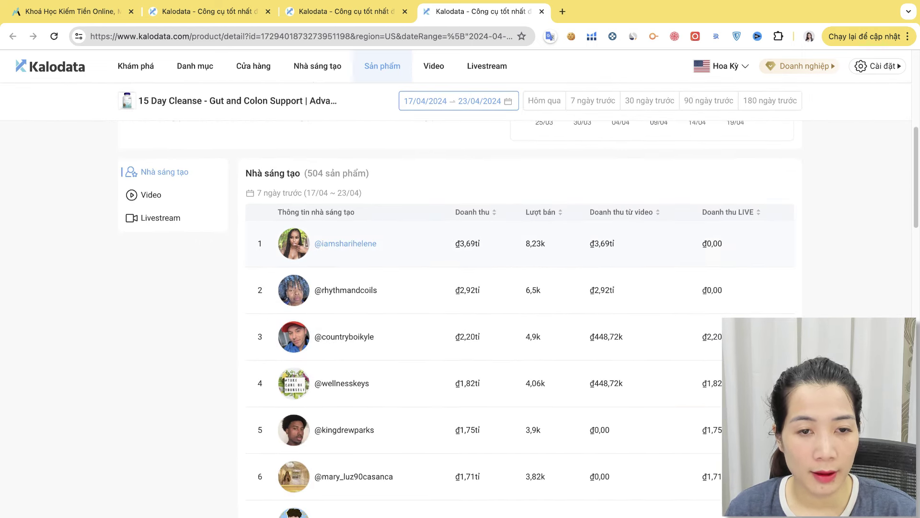
{"action": "scroll", "coordinate": [345, 245], "scroll_direction": "down", "scroll_amount": 1}
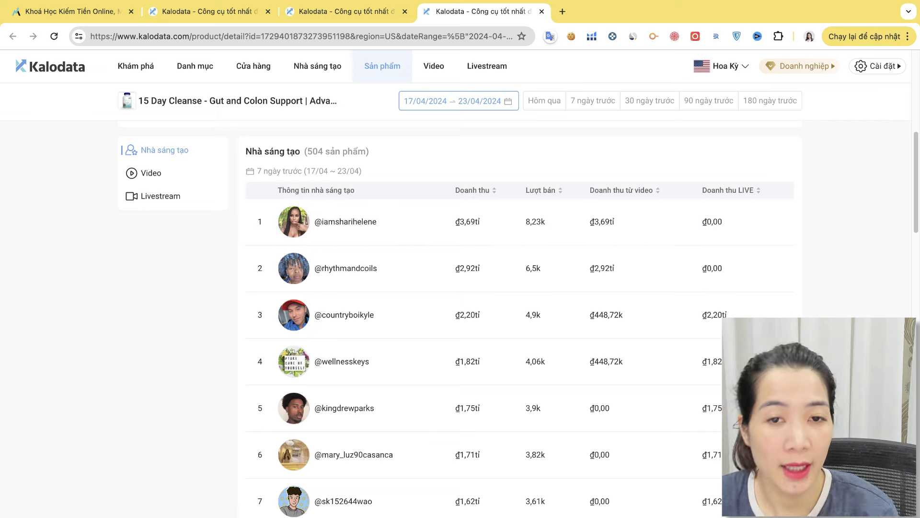
Step: Set the product's data period to the last 30 days and review the second-ranked creator's profile, core metrics and shops
{"action": "left_click", "coordinate": [649, 100]}
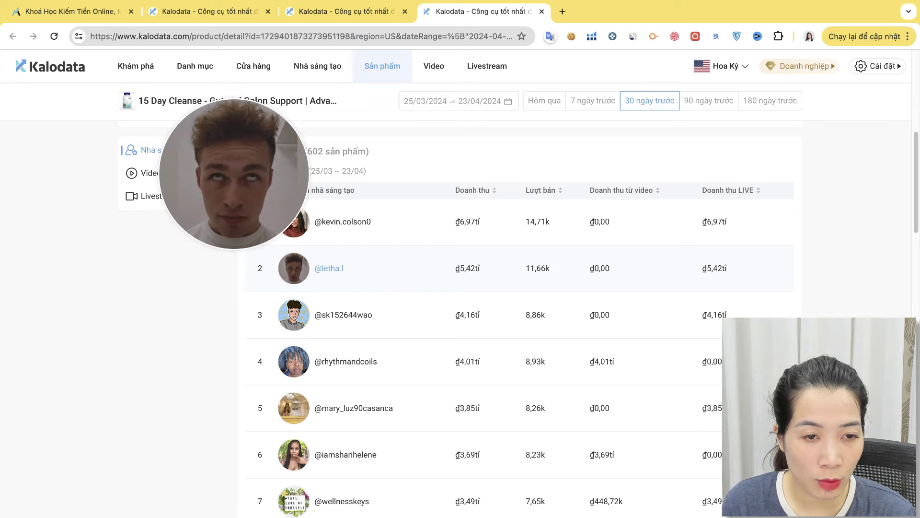
{"action": "left_click", "coordinate": [329, 268]}
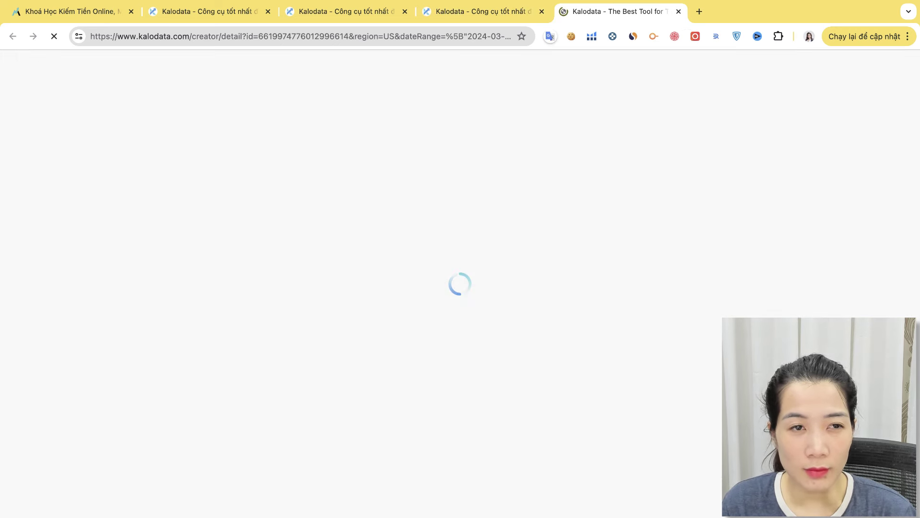
{"action": "left_click", "coordinate": [483, 12]}
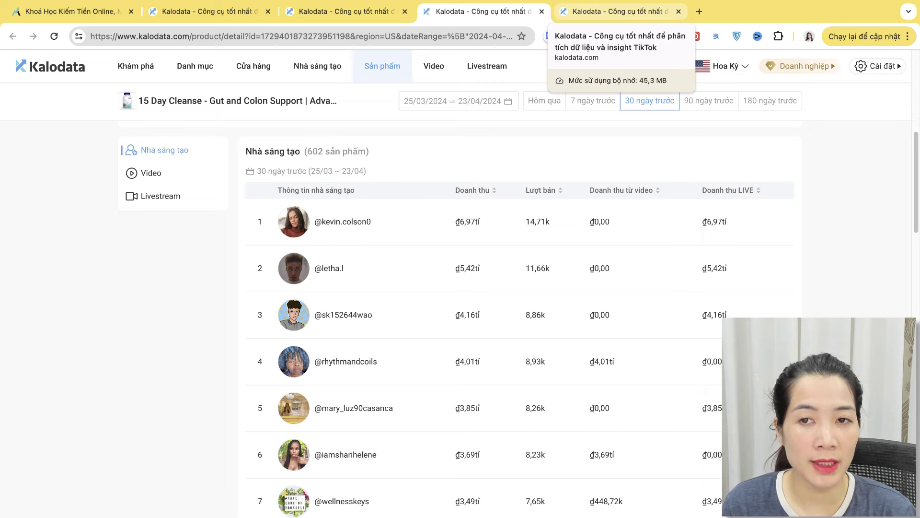
{"action": "left_click", "coordinate": [618, 11]}
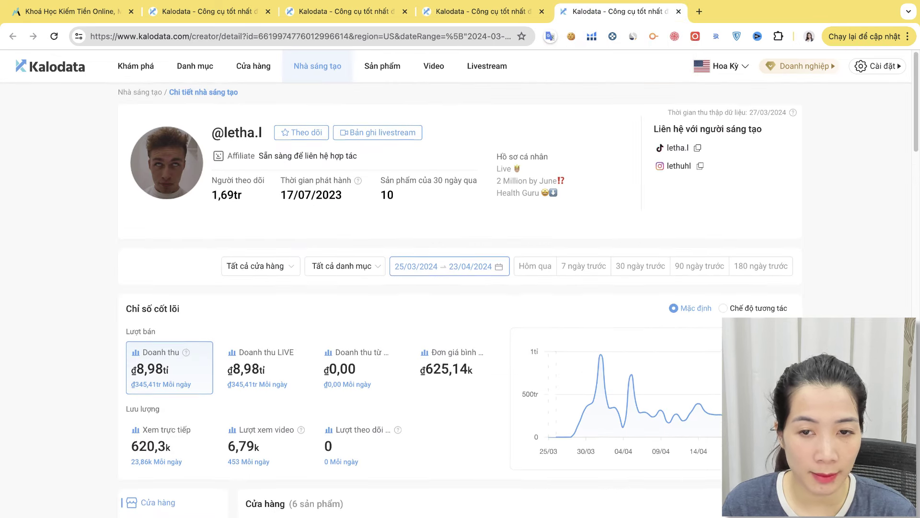
{"action": "scroll", "coordinate": [461, 288], "scroll_direction": "down", "scroll_amount": 1}
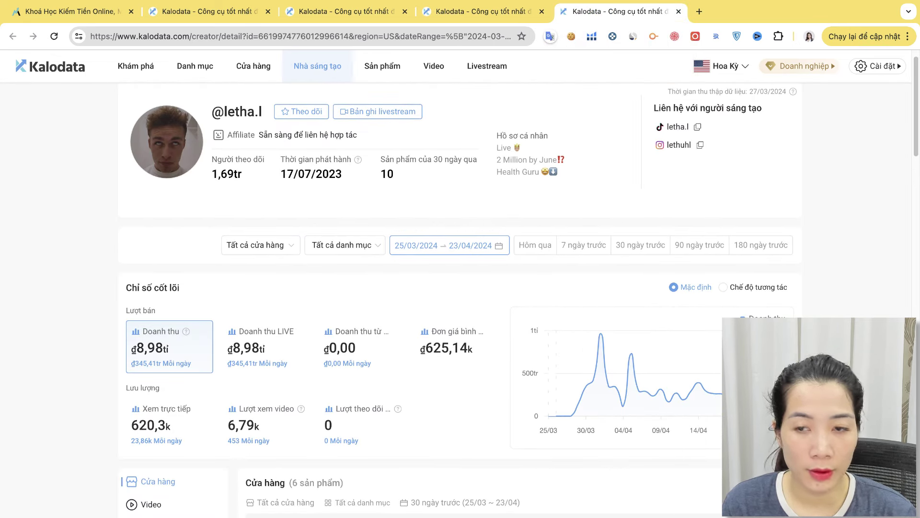
{"action": "scroll", "coordinate": [460, 288], "scroll_direction": "up", "scroll_amount": 1}
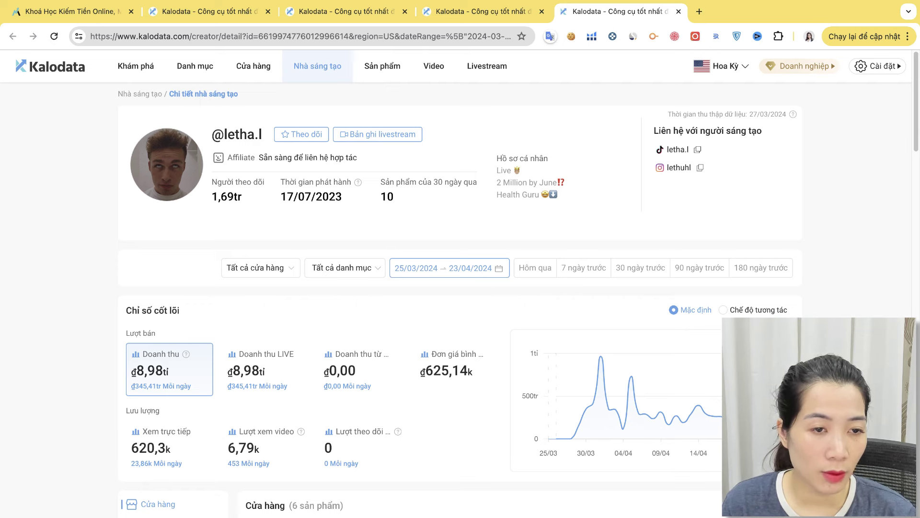
{"action": "scroll", "coordinate": [460, 288], "scroll_direction": "down", "scroll_amount": 5}
{"action": "scroll", "coordinate": [461, 288], "scroll_direction": "down", "scroll_amount": 1}
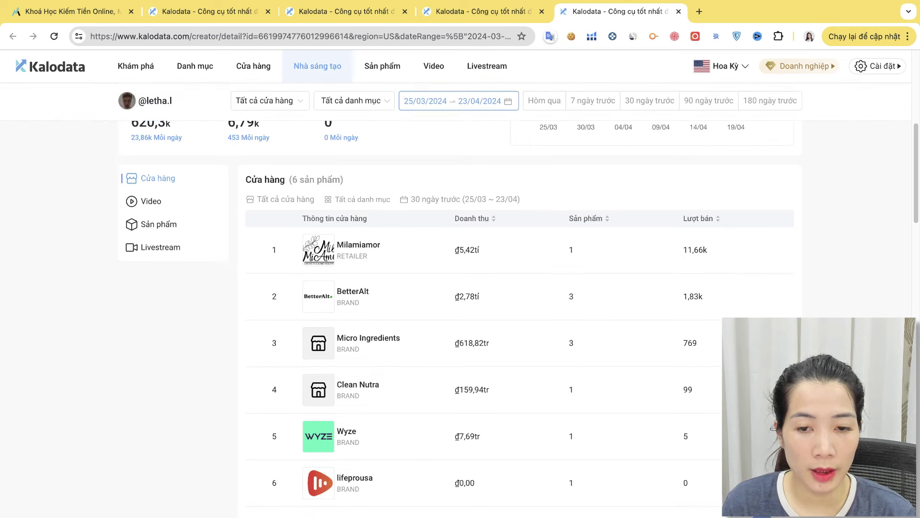
Step: Open the third-ranked creator of the 15 Day Cleanse product and review their profile, core metrics and shops
{"action": "left_click", "coordinate": [479, 12]}
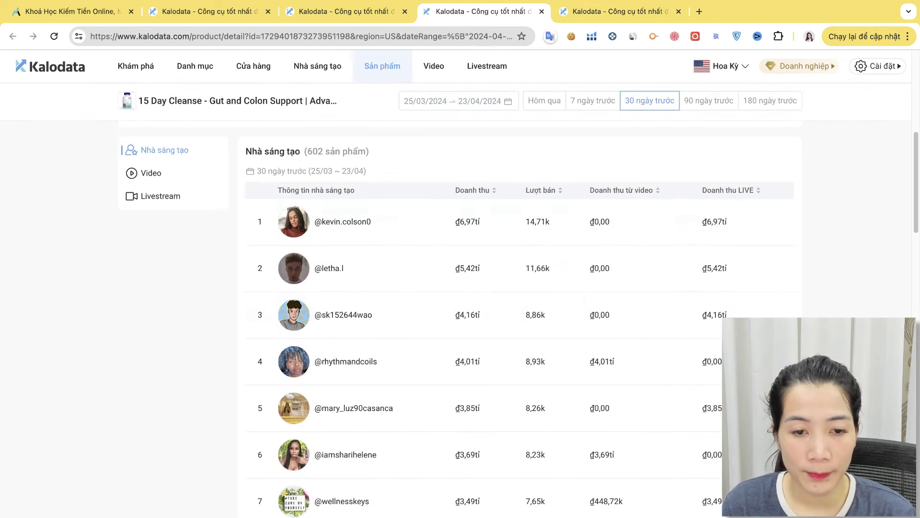
{"action": "left_click", "coordinate": [343, 315]}
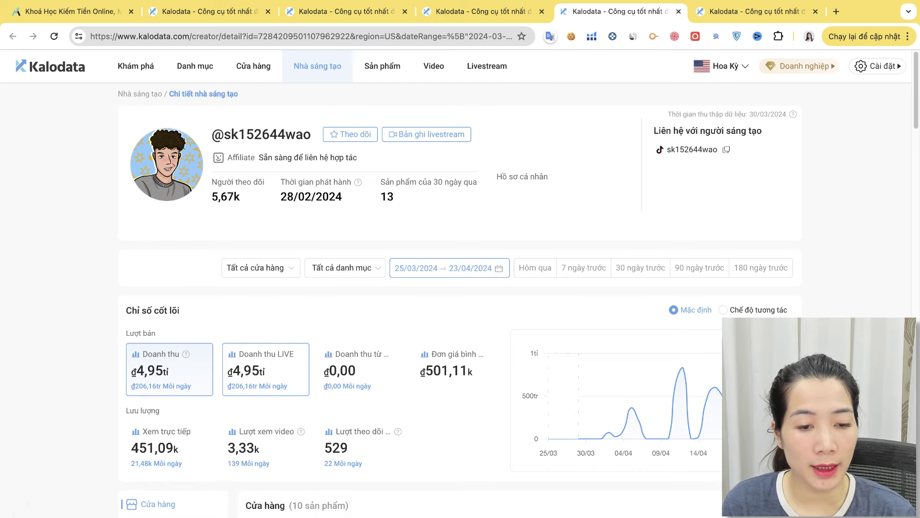
{"action": "scroll", "coordinate": [266, 370], "scroll_direction": "down", "scroll_amount": 1}
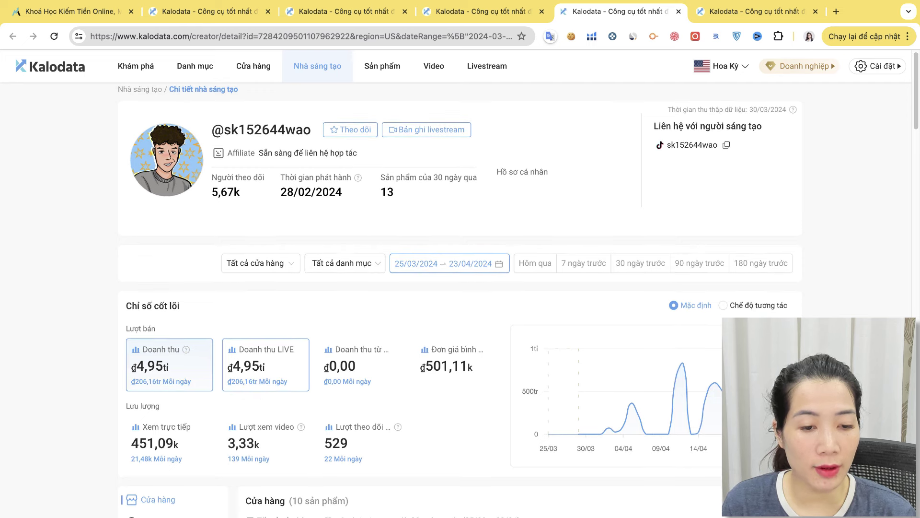
{"action": "scroll", "coordinate": [266, 364], "scroll_direction": "down", "scroll_amount": 5}
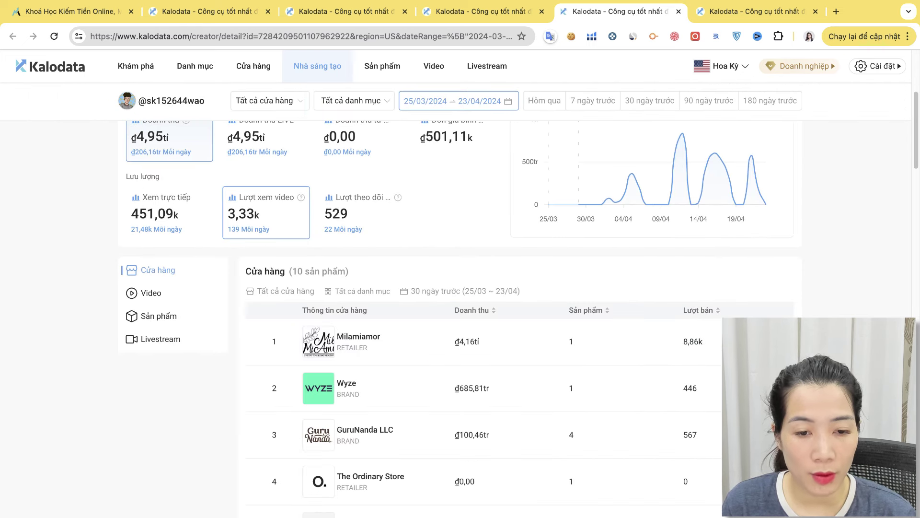
{"action": "left_click", "coordinate": [265, 140]}
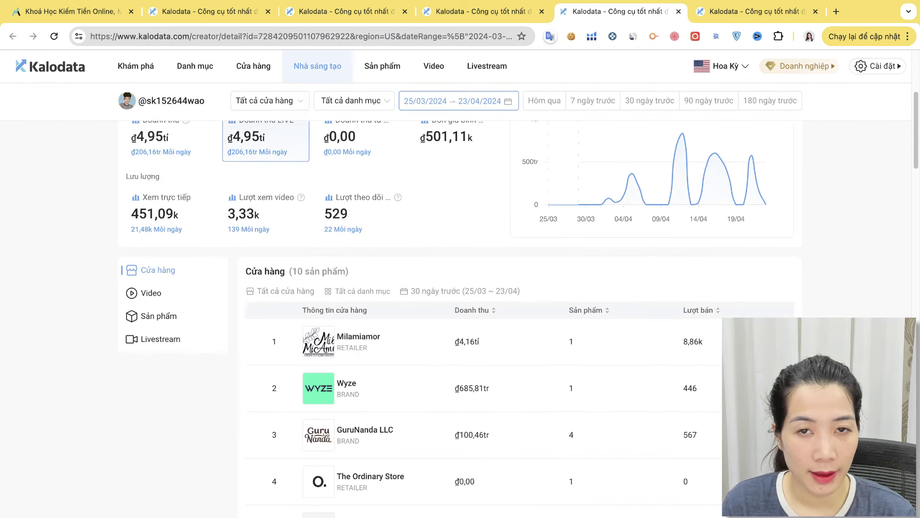
Step: Play this creator's 21/04 "Fake 15 Day Cleanse Exposed" livestream clip, skip ahead in it, and preview the 18/04 recording
{"action": "scroll", "coordinate": [519, 302], "scroll_direction": "down", "scroll_amount": 15}
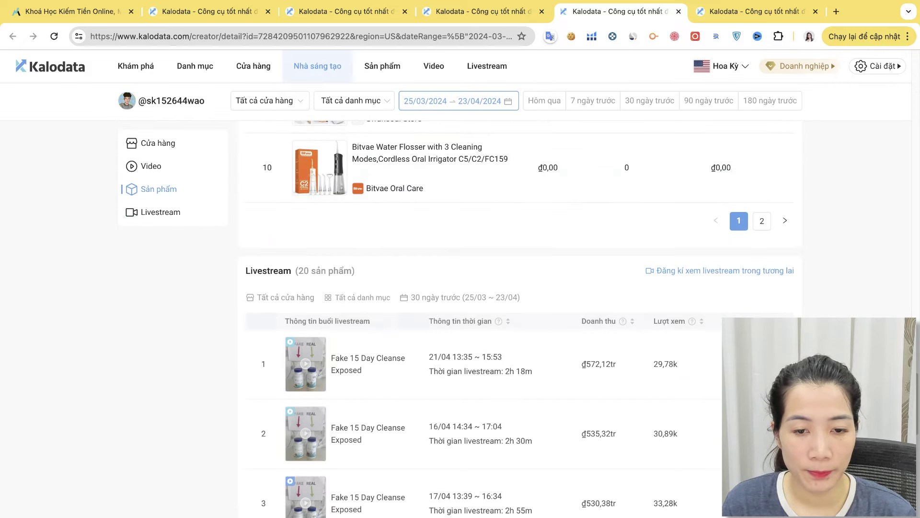
{"action": "scroll", "coordinate": [520, 302], "scroll_direction": "down", "scroll_amount": 1}
{"action": "left_click", "coordinate": [367, 324]}
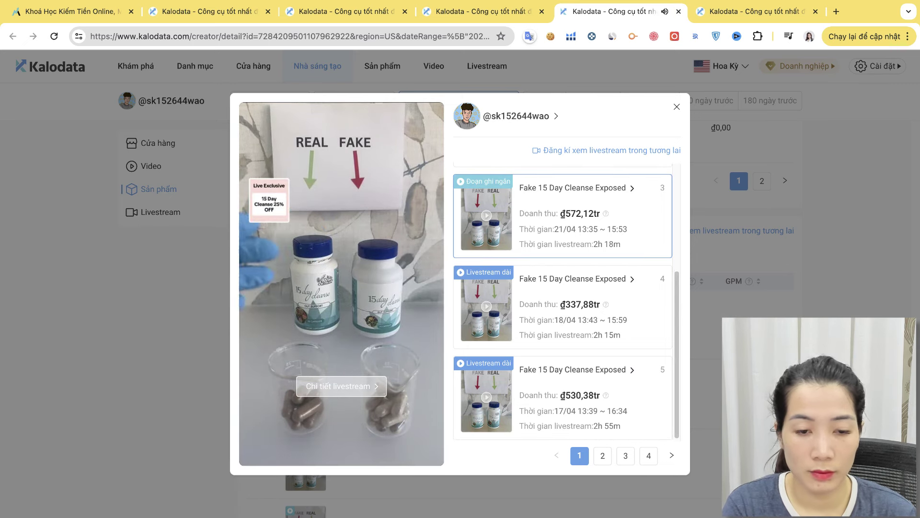
{"action": "key", "text": "F11"}
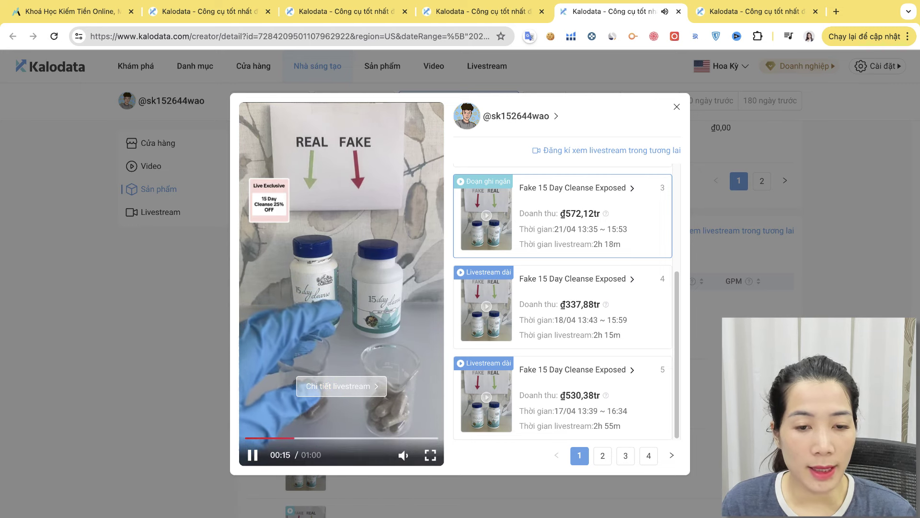
{"action": "key", "text": "space"}
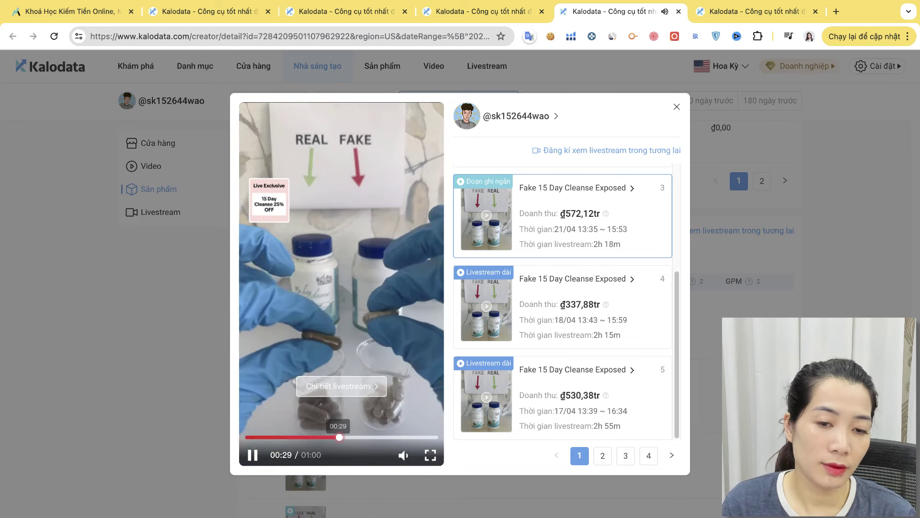
{"action": "left_click", "coordinate": [357, 436]}
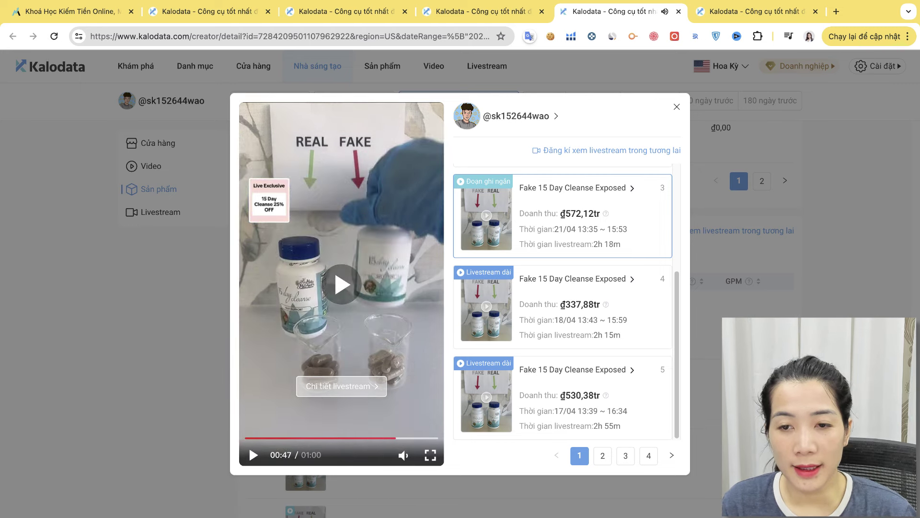
{"action": "left_click", "coordinate": [486, 306]}
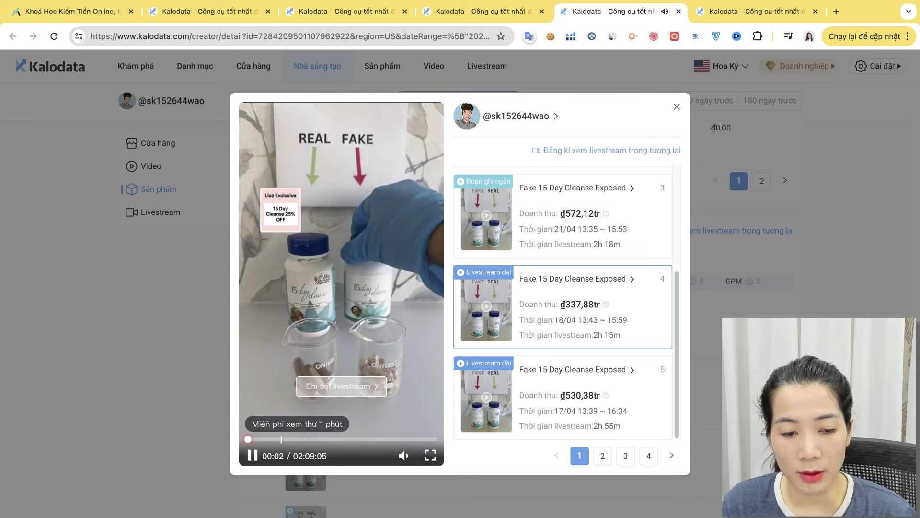
{"action": "key", "text": "Escape"}
{"action": "scroll", "coordinate": [520, 307], "scroll_direction": "up", "scroll_amount": 5}
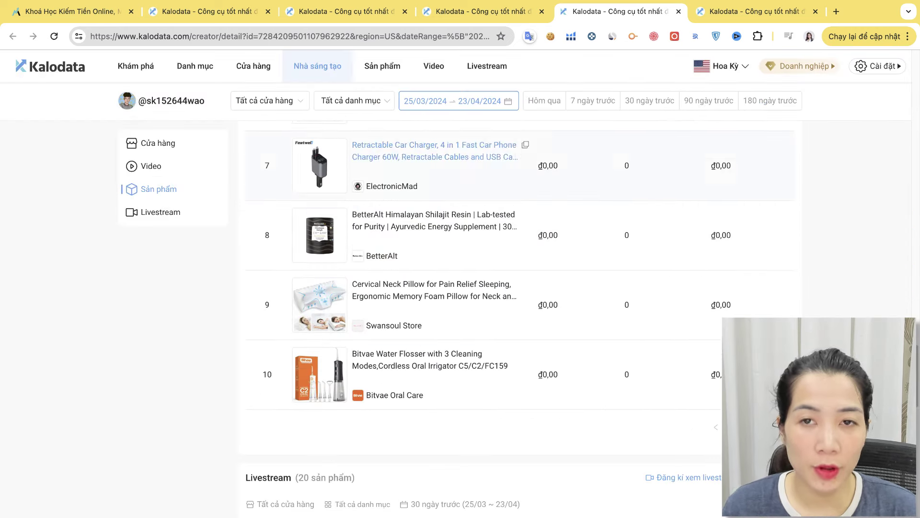
Step: Review the top of the full product list again and return to the 15 Day Cleanse creator ranking
{"action": "left_click", "coordinate": [479, 11]}
{"action": "left_click", "coordinate": [343, 11]}
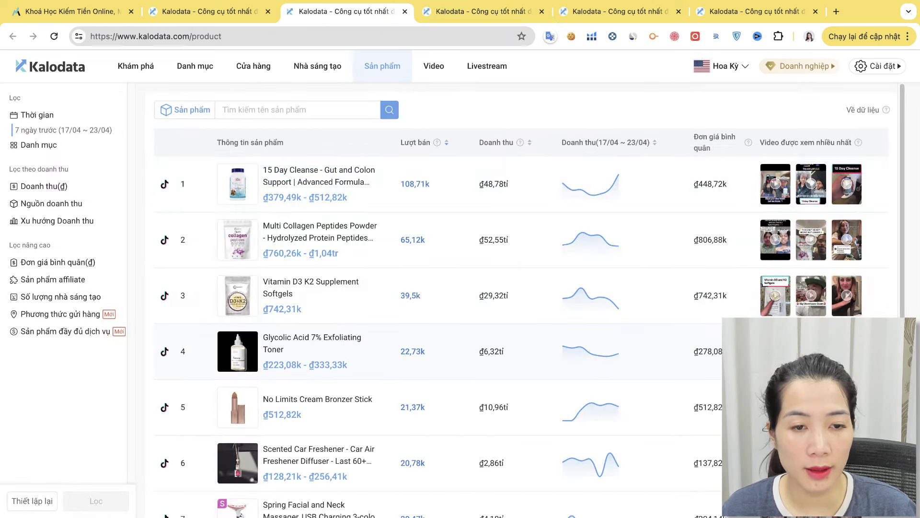
{"action": "key", "text": "ctrl+Tab"}
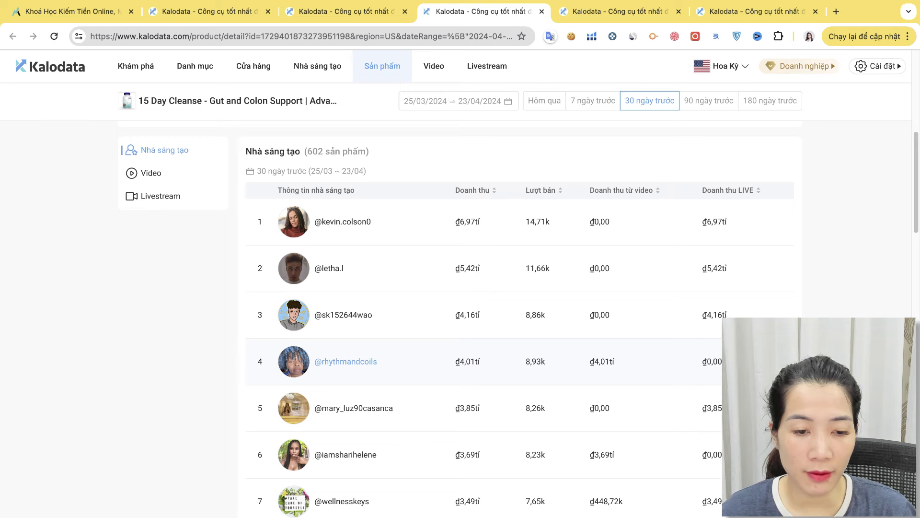
Step: Open the fourth-ranked creator's details and examine their profile, core metrics and shops
{"action": "left_click", "coordinate": [346, 361]}
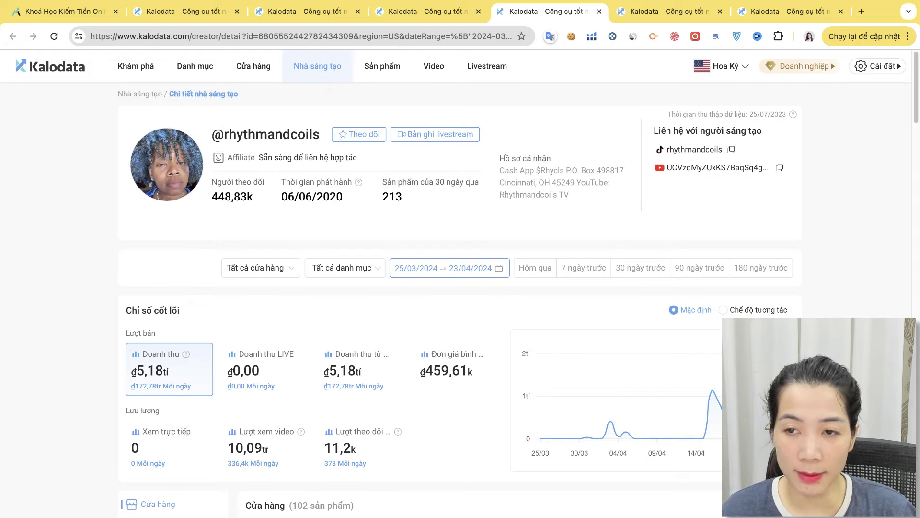
{"action": "scroll", "coordinate": [358, 354], "scroll_direction": "down", "scroll_amount": 5}
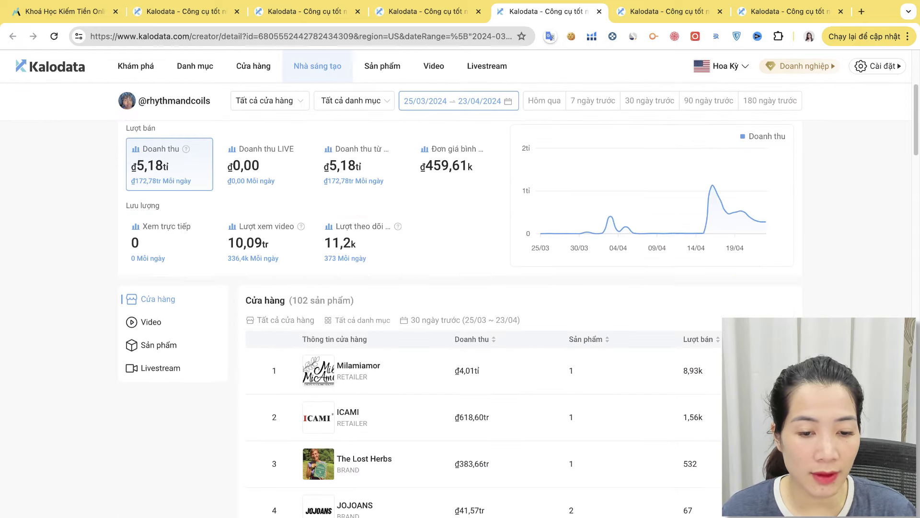
{"action": "scroll", "coordinate": [357, 355], "scroll_direction": "up", "scroll_amount": 5}
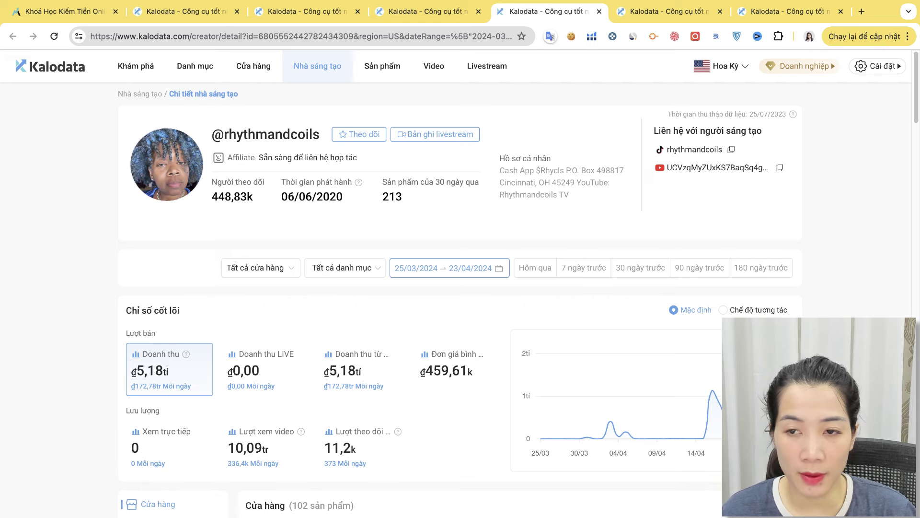
{"action": "scroll", "coordinate": [460, 287], "scroll_direction": "down", "scroll_amount": 1}
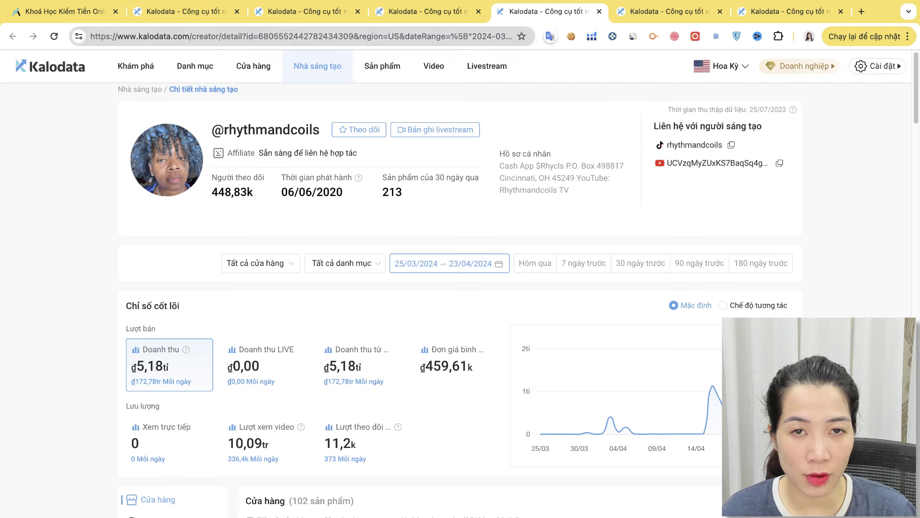
Step: Return to the 15 Day Cleanse product and review its top ten creators by revenue
{"action": "left_click", "coordinate": [428, 11]}
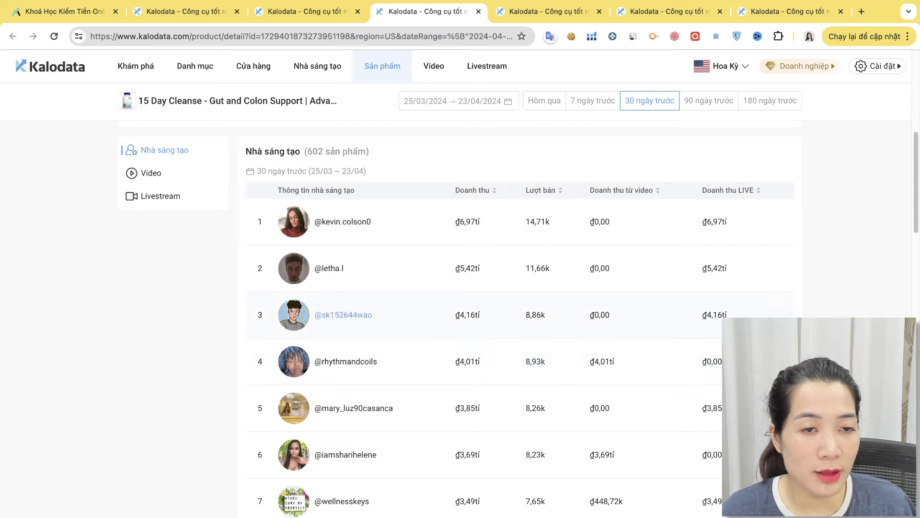
{"action": "scroll", "coordinate": [345, 360], "scroll_direction": "down", "scroll_amount": 1}
{"action": "scroll", "coordinate": [343, 311], "scroll_direction": "down", "scroll_amount": 1}
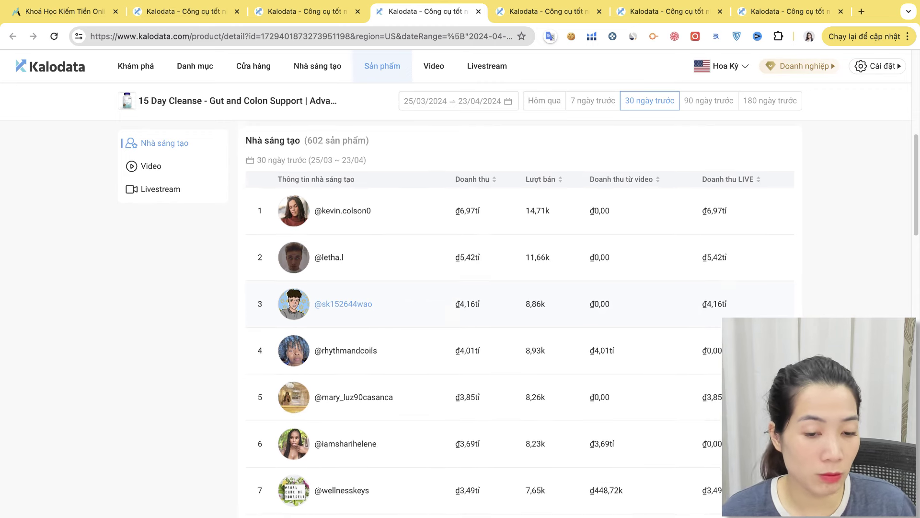
{"action": "scroll", "coordinate": [343, 355], "scroll_direction": "down", "scroll_amount": 4}
{"action": "scroll", "coordinate": [343, 412], "scroll_direction": "down", "scroll_amount": 1}
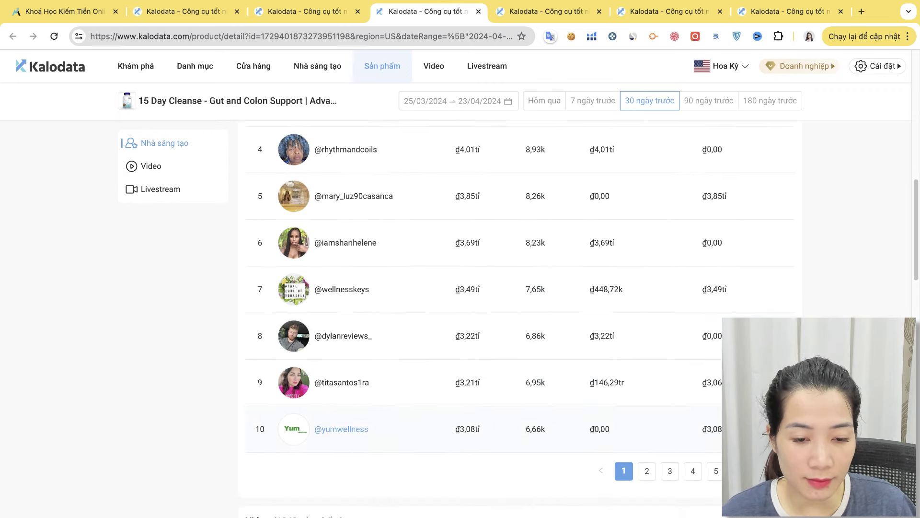
{"action": "scroll", "coordinate": [343, 412], "scroll_direction": "up", "scroll_amount": 3}
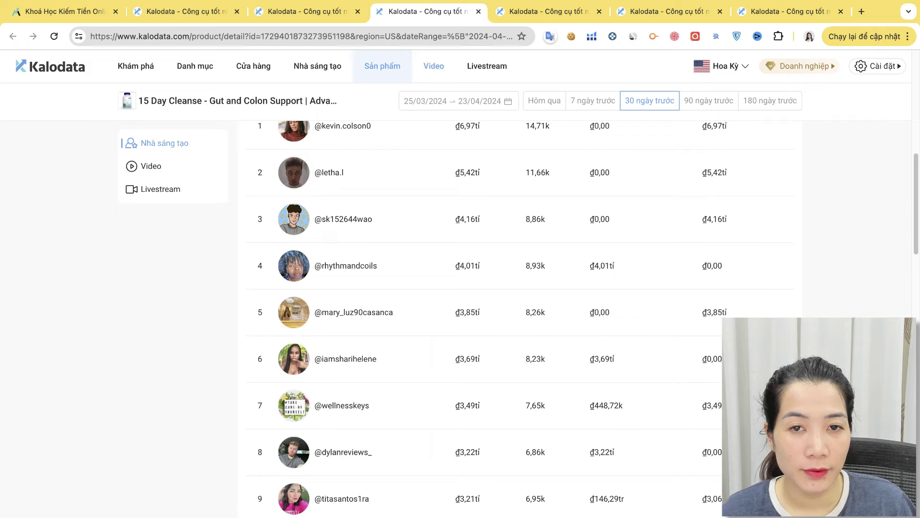
Step: Open the site-wide video ranking, preview the top videos and look through the first ten entries
{"action": "left_click", "coordinate": [433, 66]}
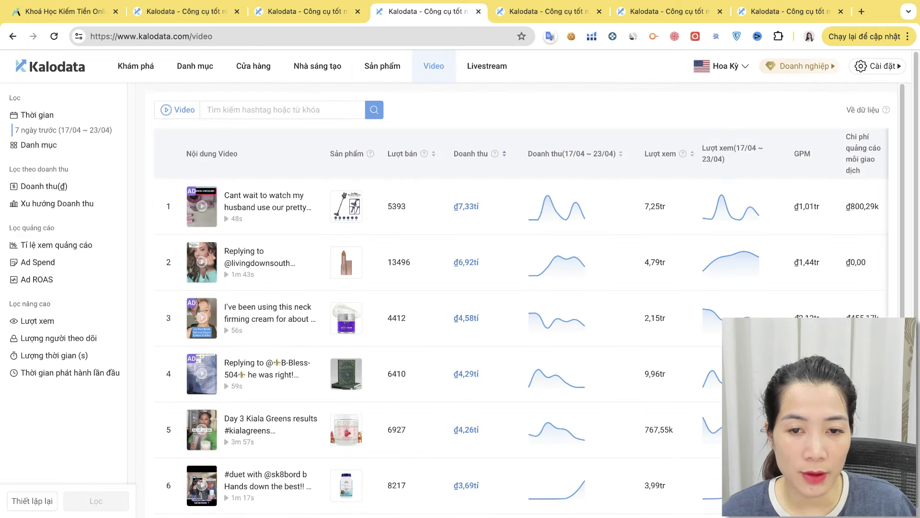
{"action": "mouse_move", "coordinate": [202, 206]}
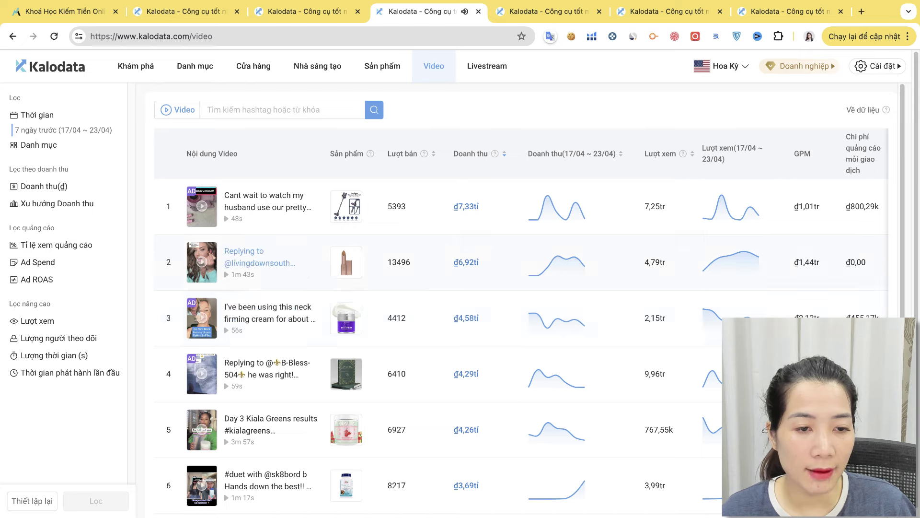
{"action": "mouse_move", "coordinate": [202, 262]}
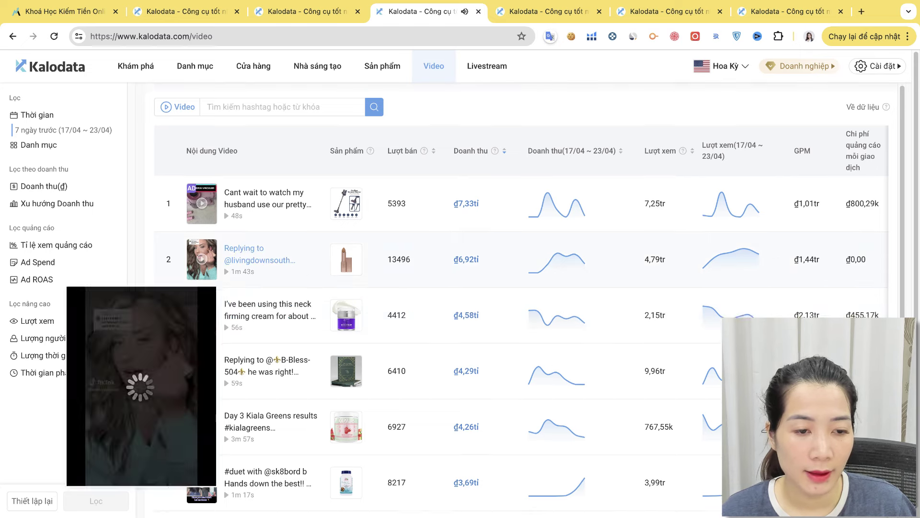
{"action": "scroll", "coordinate": [202, 288], "scroll_direction": "down", "scroll_amount": 4}
{"action": "scroll", "coordinate": [202, 288], "scroll_direction": "down", "scroll_amount": 3}
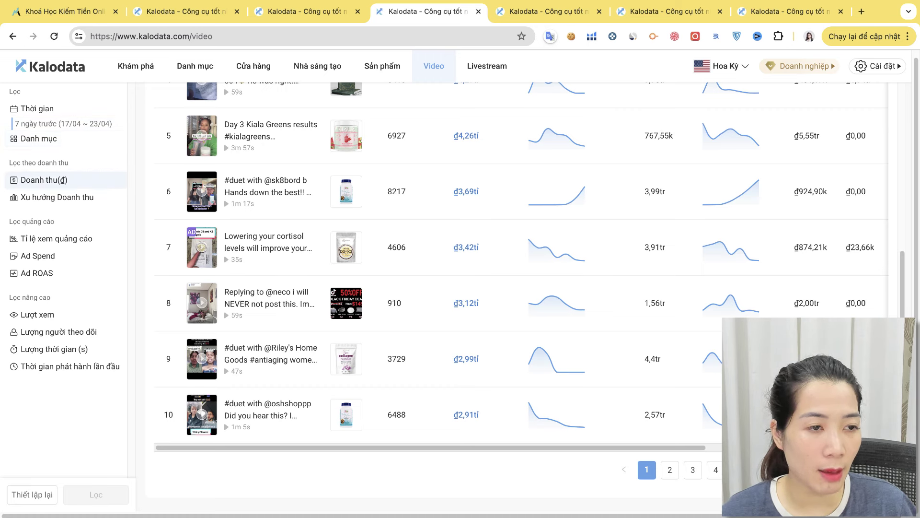
{"action": "left_click", "coordinate": [43, 179]}
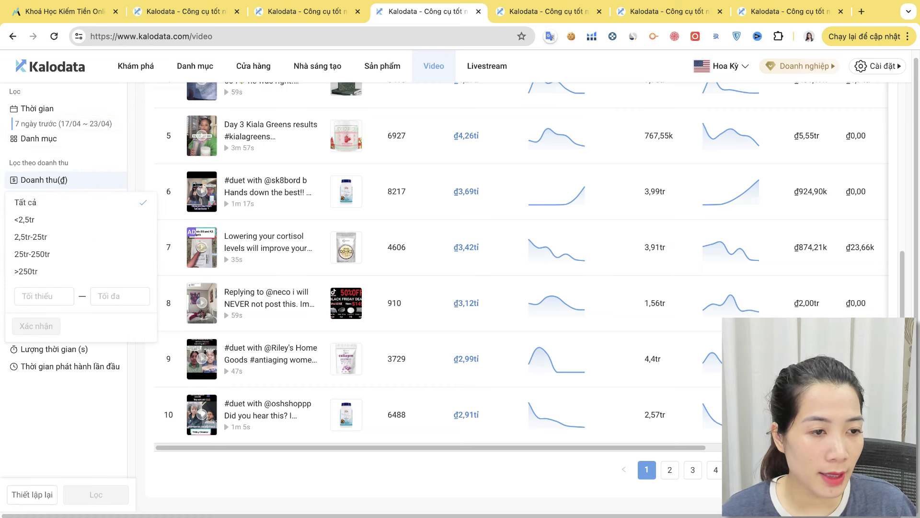
{"action": "left_click", "coordinate": [43, 295]}
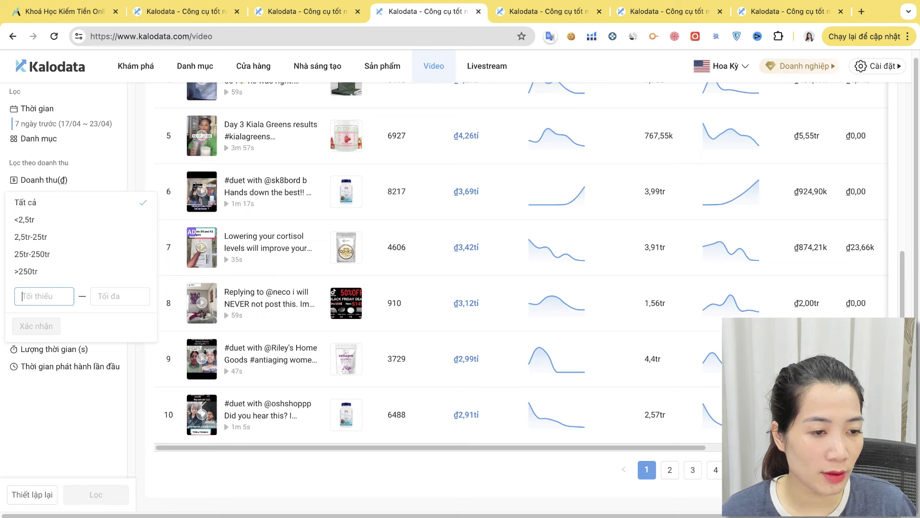
{"action": "left_click", "coordinate": [120, 296]}
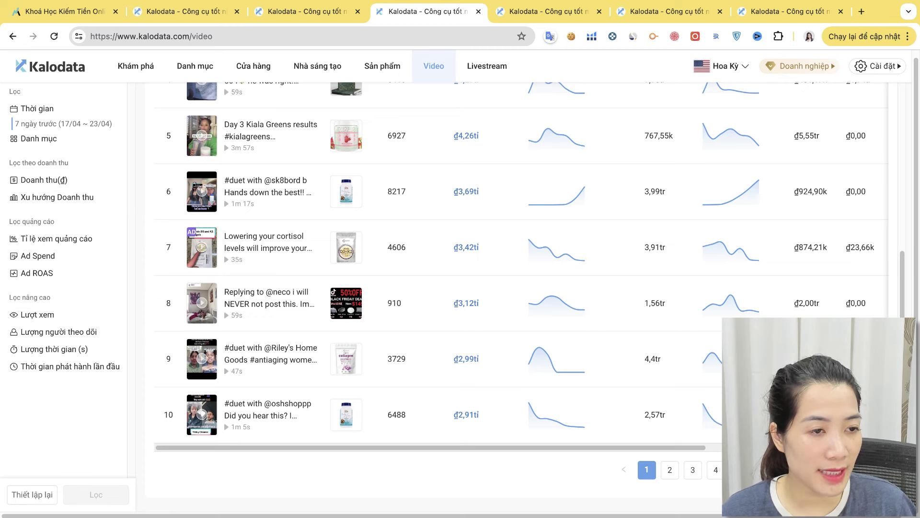
Step: Filter the video ranking by the kitchenware category "Đồ dùng nhà bếp"
{"action": "left_click", "coordinate": [38, 138]}
{"action": "mouse_move", "coordinate": [70, 215]}
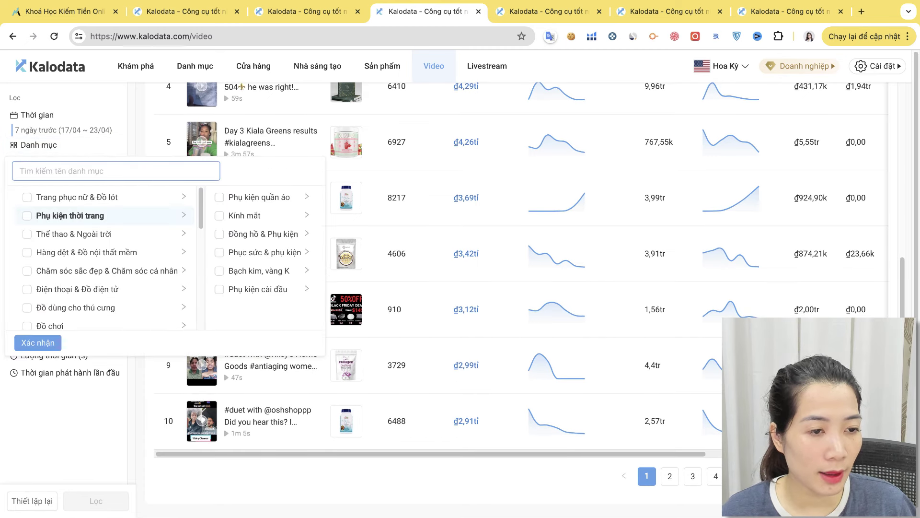
{"action": "mouse_move", "coordinate": [106, 270]}
{"action": "scroll", "coordinate": [106, 270], "scroll_direction": "down", "scroll_amount": 1}
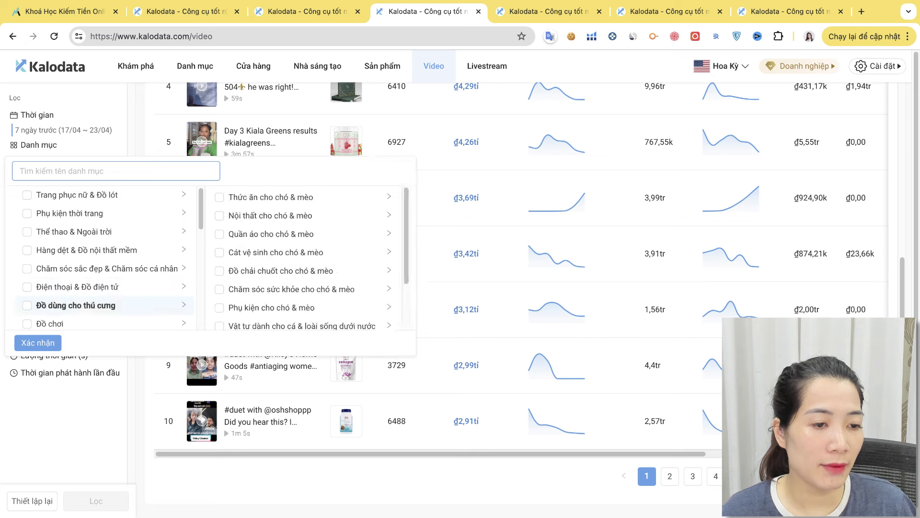
{"action": "scroll", "coordinate": [104, 269], "scroll_direction": "down", "scroll_amount": 2}
{"action": "mouse_move", "coordinate": [80, 319]}
{"action": "scroll", "coordinate": [81, 287], "scroll_direction": "down", "scroll_amount": 3}
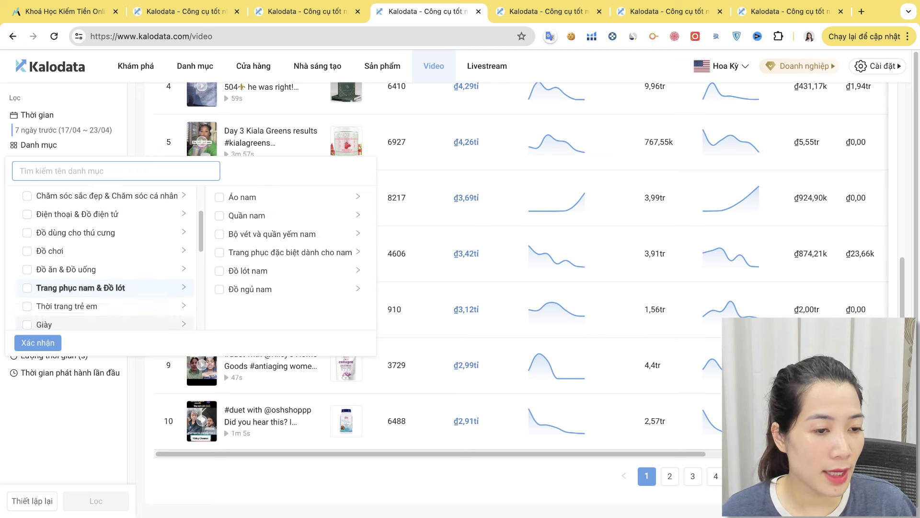
{"action": "mouse_move", "coordinate": [66, 283]}
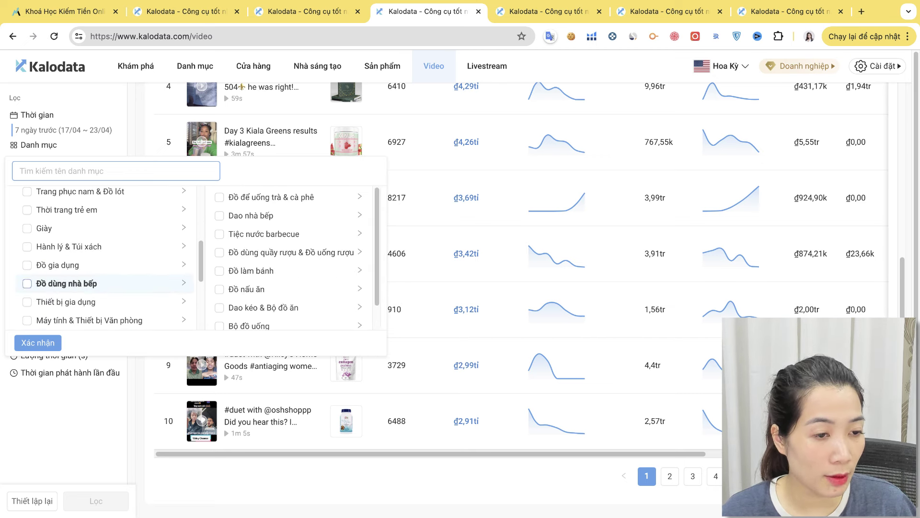
{"action": "left_click", "coordinate": [27, 284]}
{"action": "left_click", "coordinate": [38, 342]}
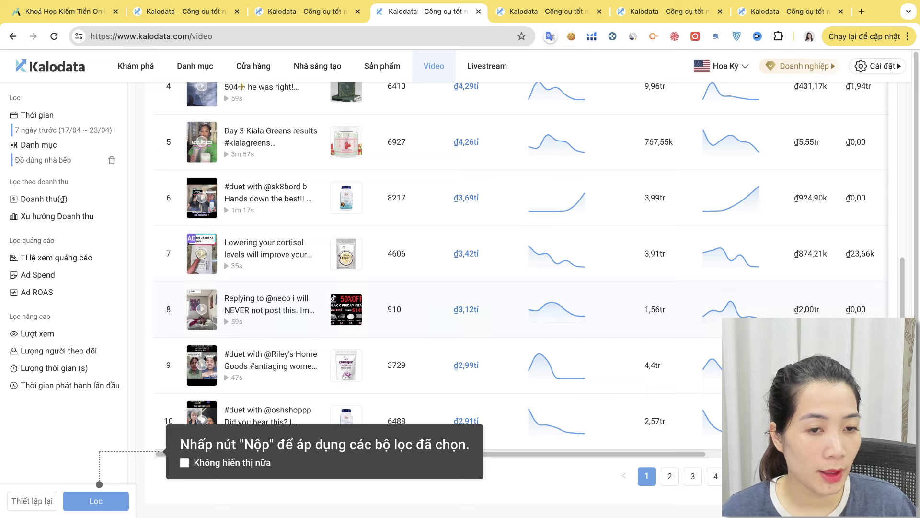
{"action": "left_click", "coordinate": [96, 500]}
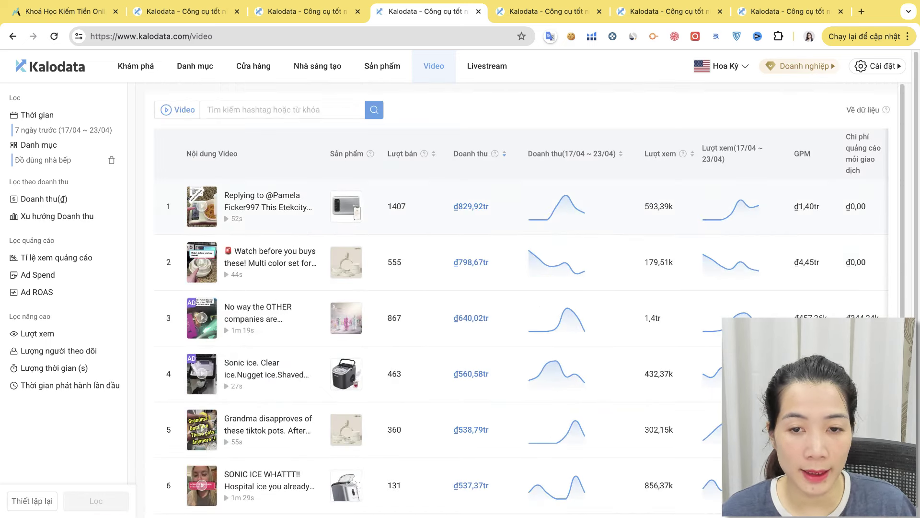
Step: Look through the top kitchenware videos in the ranking and open the category filter's list
{"action": "scroll", "coordinate": [268, 371], "scroll_direction": "down", "scroll_amount": 1}
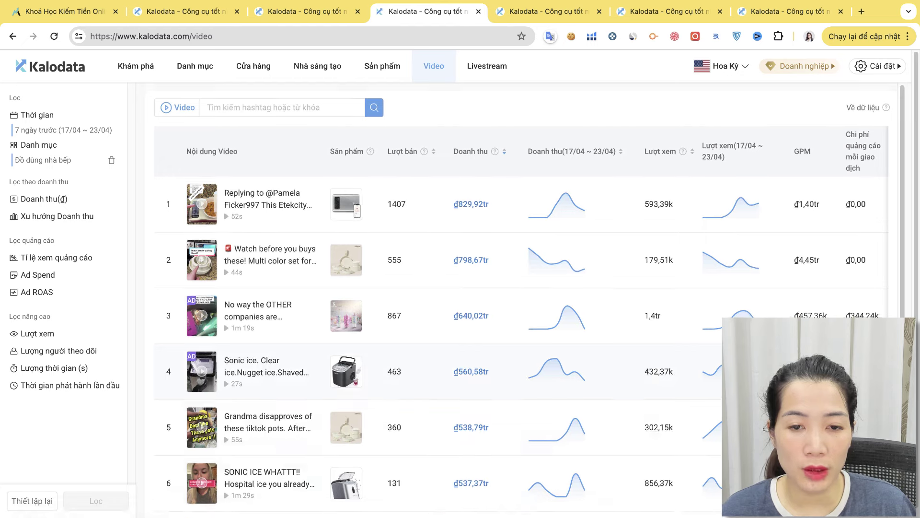
{"action": "scroll", "coordinate": [431, 374], "scroll_direction": "down", "scroll_amount": 1}
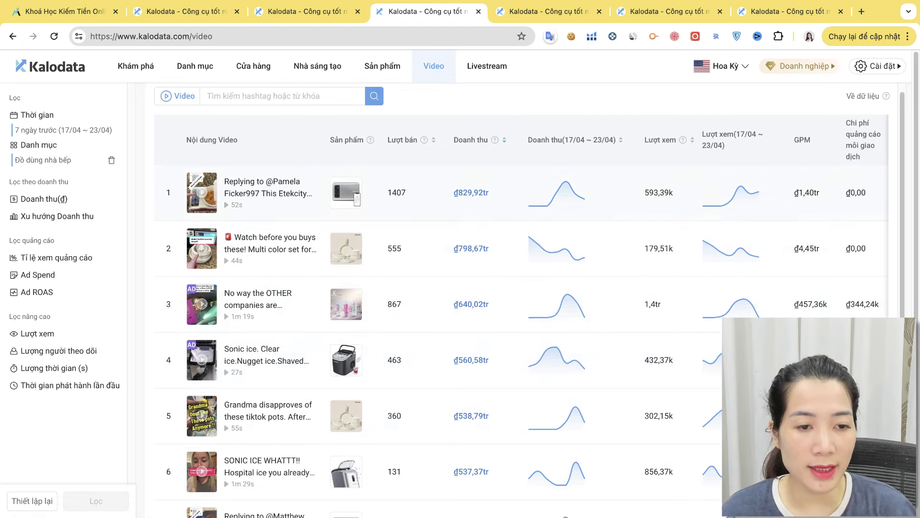
{"action": "scroll", "coordinate": [346, 206], "scroll_direction": "up", "scroll_amount": 1}
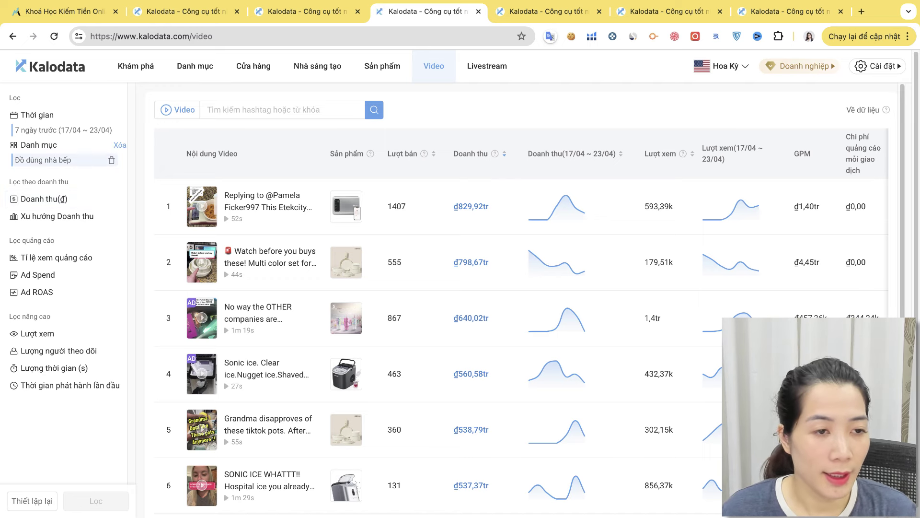
{"action": "left_click", "coordinate": [62, 160]}
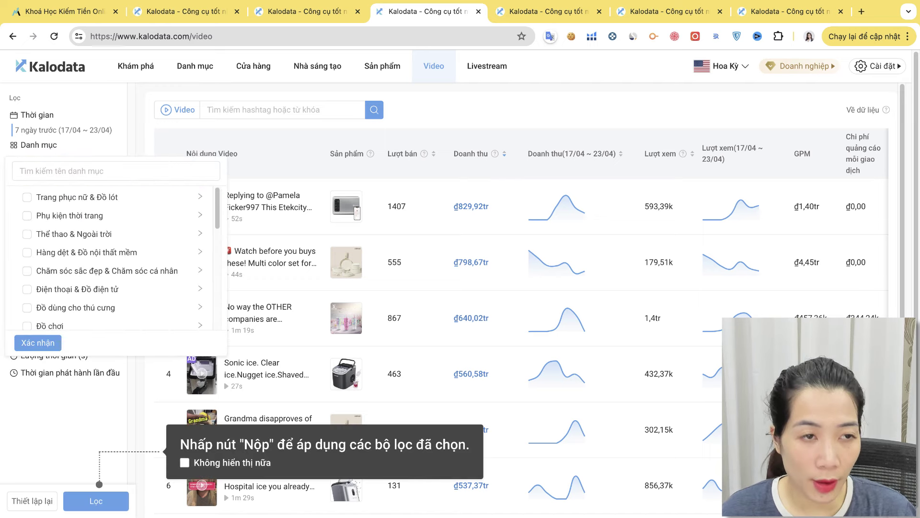
Step: Open the Explore page (Khám phá) and look over the top products, creators and shops for 17/04 ~ 23/04
{"action": "left_click", "coordinate": [136, 66]}
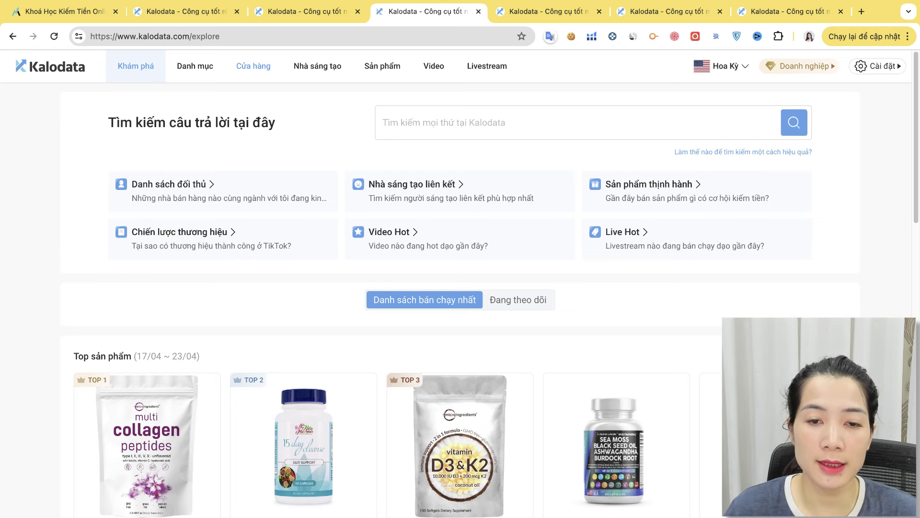
{"action": "scroll", "coordinate": [458, 209], "scroll_direction": "down", "scroll_amount": 7}
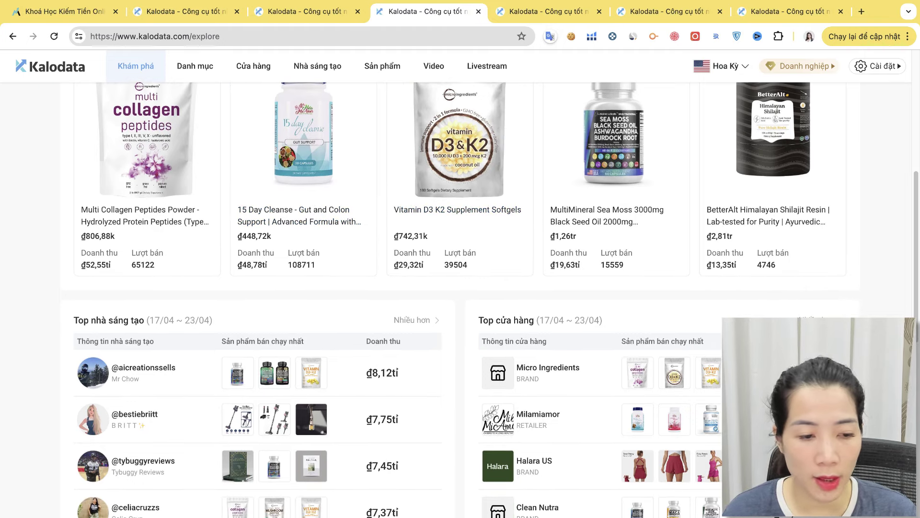
{"action": "scroll", "coordinate": [458, 210], "scroll_direction": "up", "scroll_amount": 7}
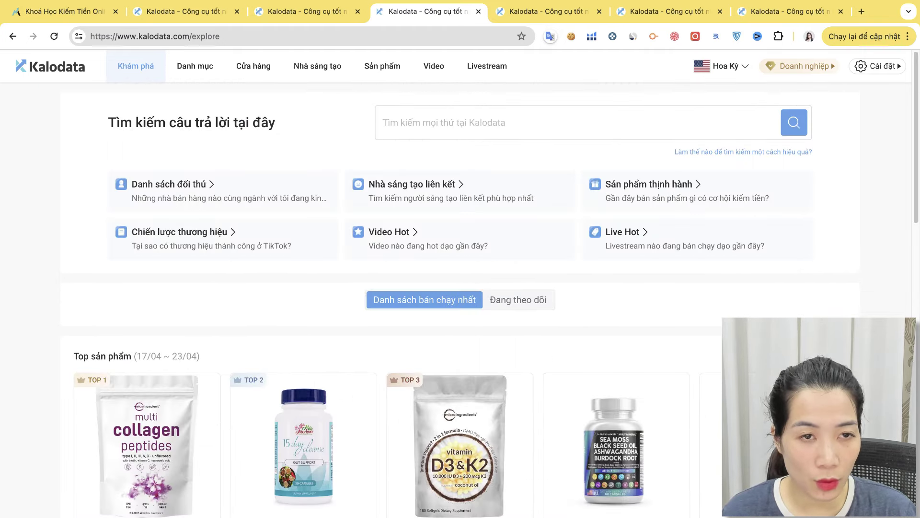
{"action": "scroll", "coordinate": [378, 240], "scroll_direction": "down", "scroll_amount": 3}
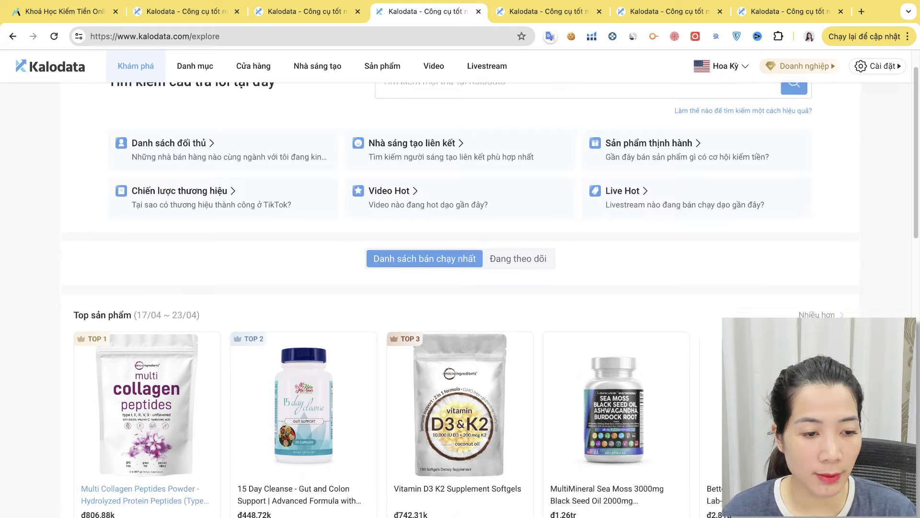
{"action": "scroll", "coordinate": [459, 297], "scroll_direction": "down", "scroll_amount": 1}
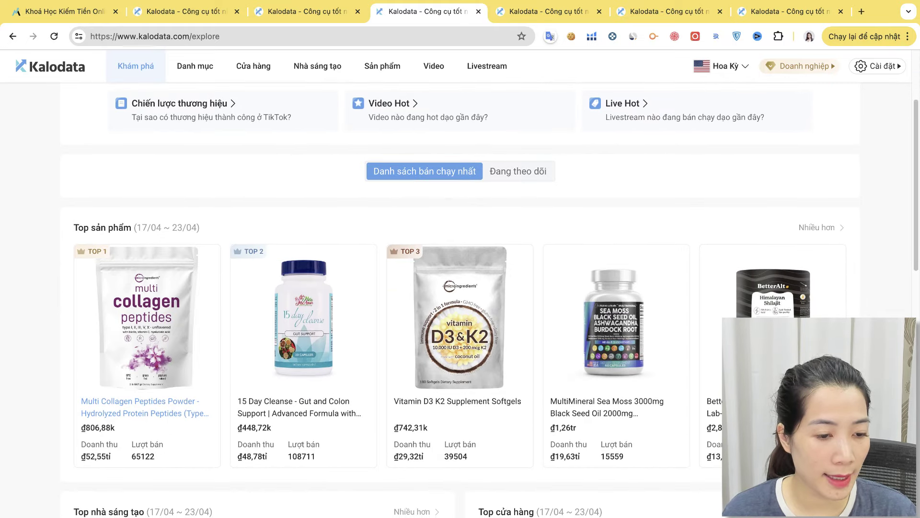
Step: Open the top-ranked Multi Collagen Peptides Powder product, go to its video list and preview the first video
{"action": "left_click", "coordinate": [145, 406]}
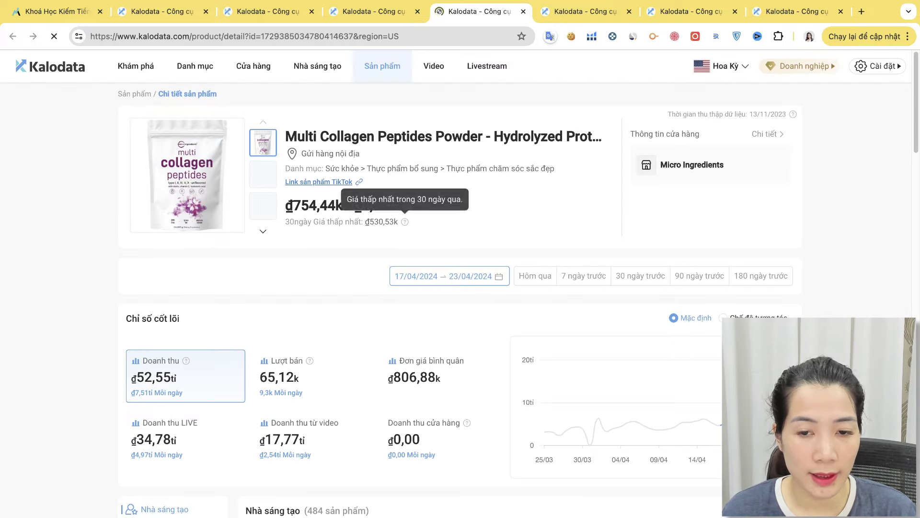
{"action": "scroll", "coordinate": [405, 222], "scroll_direction": "down", "scroll_amount": 1}
{"action": "scroll", "coordinate": [314, 259], "scroll_direction": "down", "scroll_amount": 4}
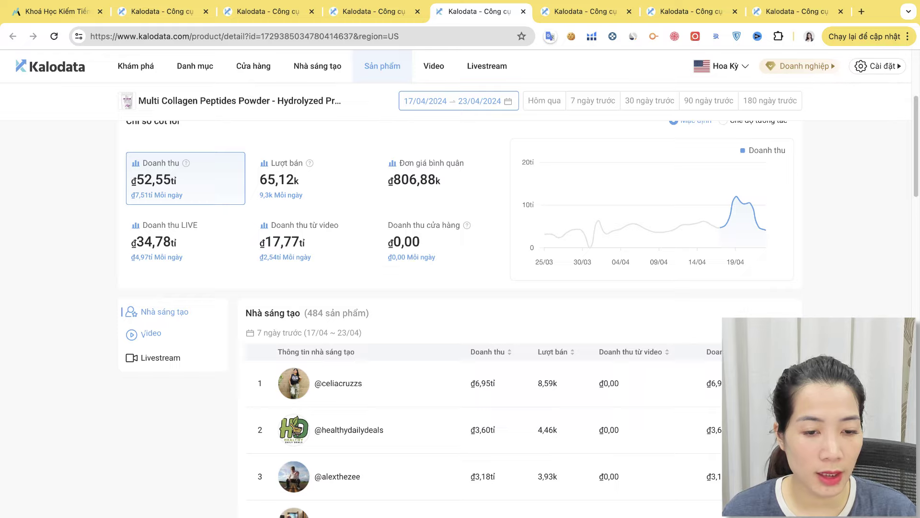
{"action": "left_click", "coordinate": [151, 334]}
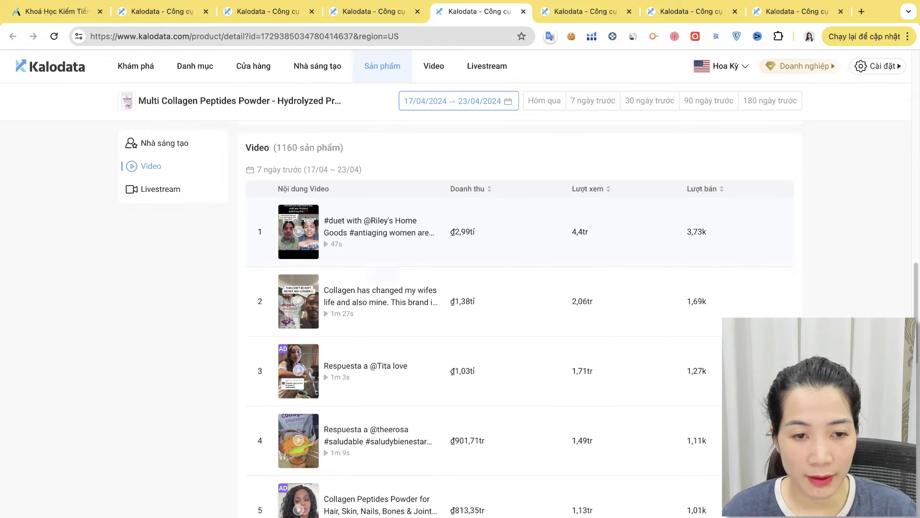
{"action": "mouse_move", "coordinate": [298, 232]}
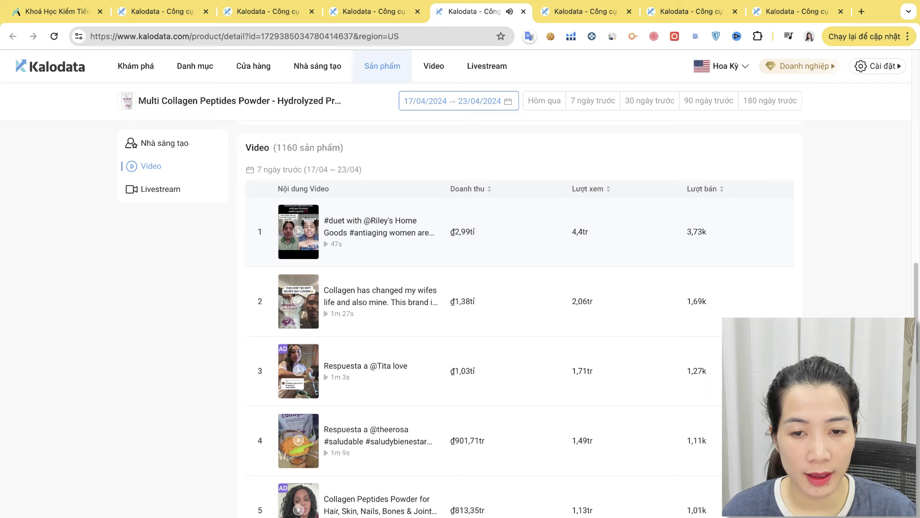
{"action": "scroll", "coordinate": [520, 326], "scroll_direction": "down", "scroll_amount": 1}
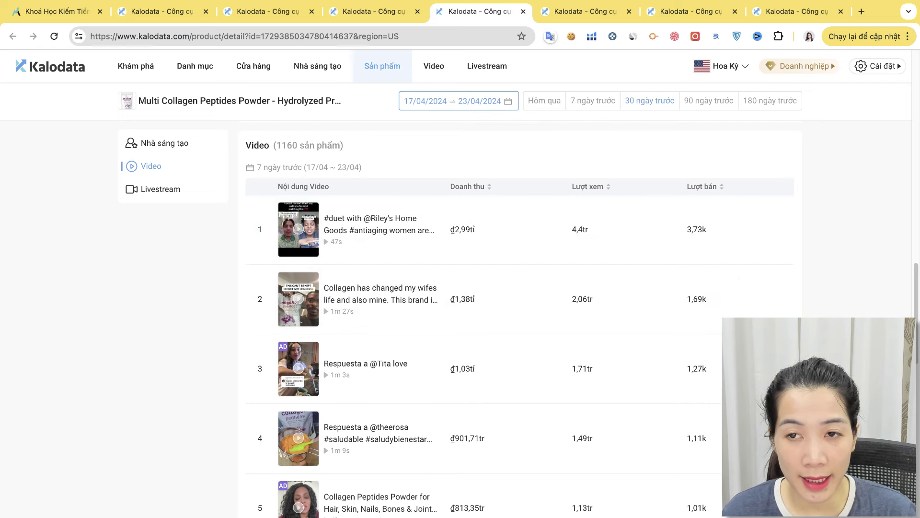
Step: Set the product's date range to the last 30 days and review its ten highest-earning videos
{"action": "left_click", "coordinate": [649, 101]}
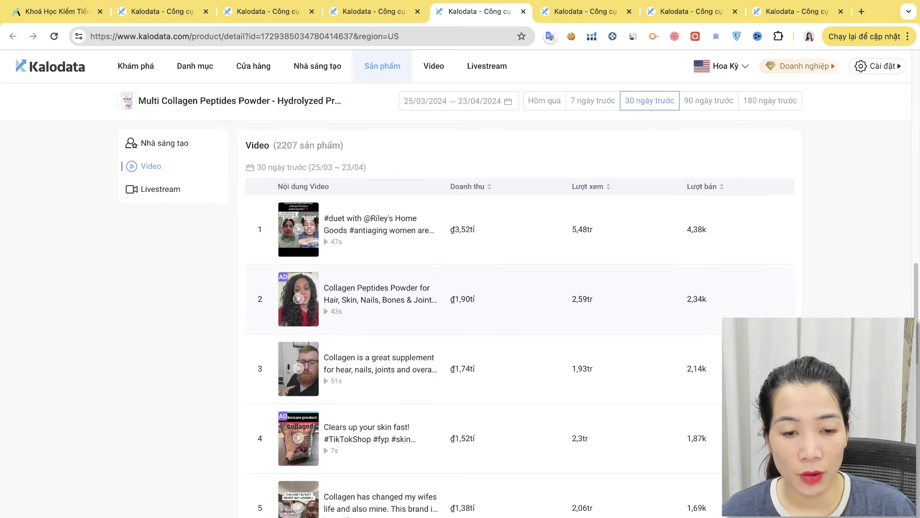
{"action": "scroll", "coordinate": [520, 319], "scroll_direction": "down", "scroll_amount": 5}
{"action": "scroll", "coordinate": [520, 355], "scroll_direction": "down", "scroll_amount": 1}
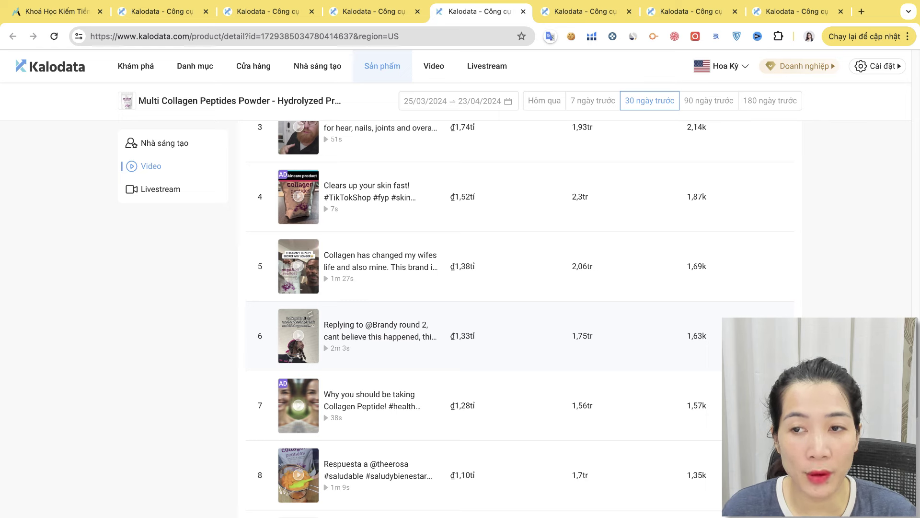
{"action": "scroll", "coordinate": [379, 298], "scroll_direction": "down", "scroll_amount": 1}
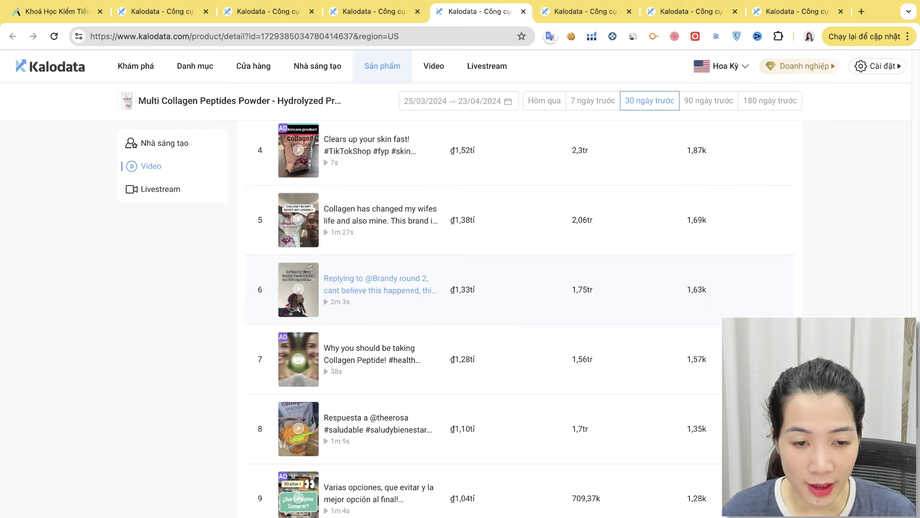
{"action": "scroll", "coordinate": [379, 290], "scroll_direction": "down", "scroll_amount": 4}
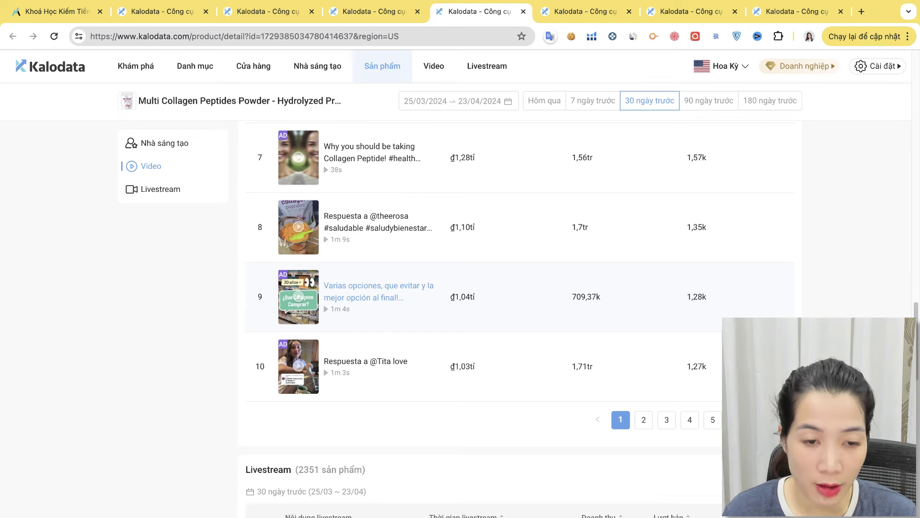
{"action": "scroll", "coordinate": [379, 290], "scroll_direction": "down", "scroll_amount": 2}
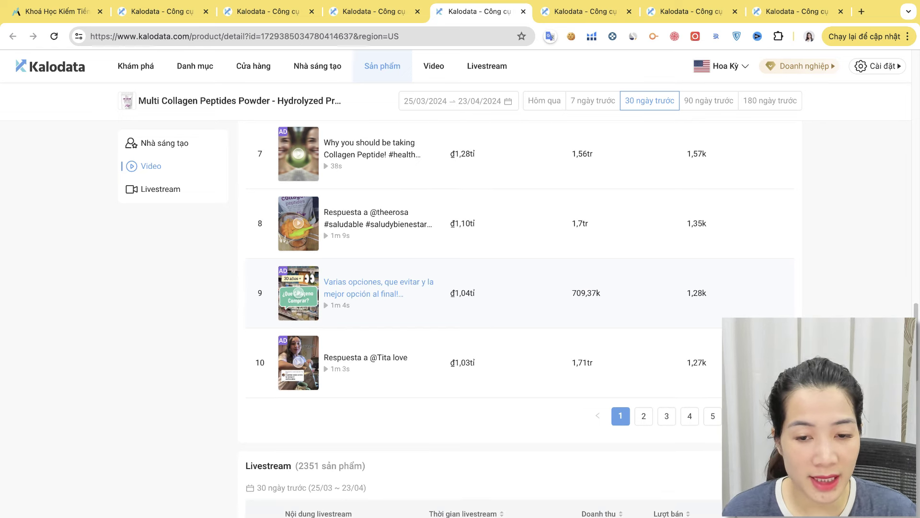
Step: Go to page 2 of the product's videos, play the 12th-ranked video and pause it
{"action": "left_click", "coordinate": [644, 339]}
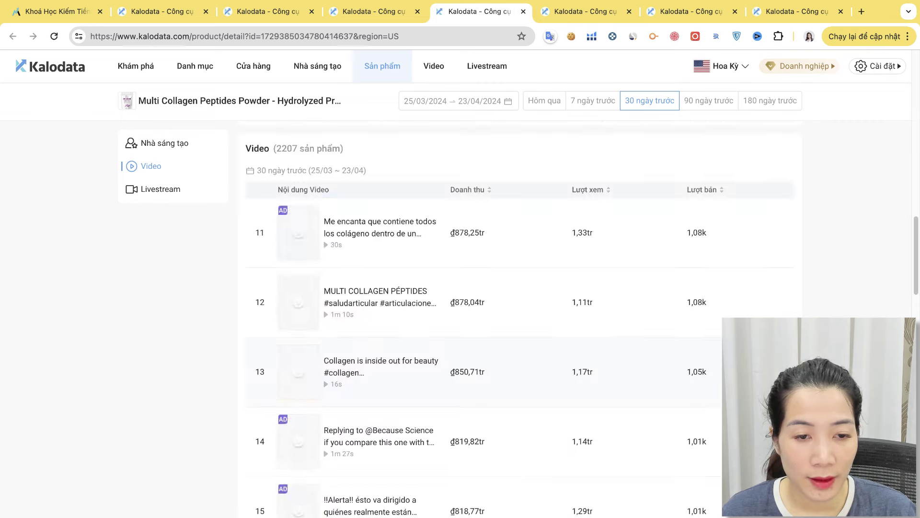
{"action": "mouse_move", "coordinate": [298, 302]}
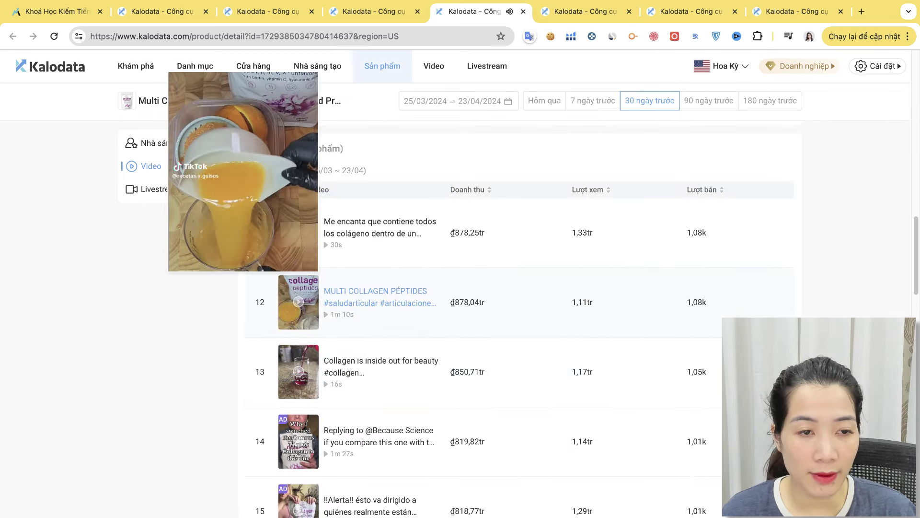
{"action": "left_click", "coordinate": [298, 302]}
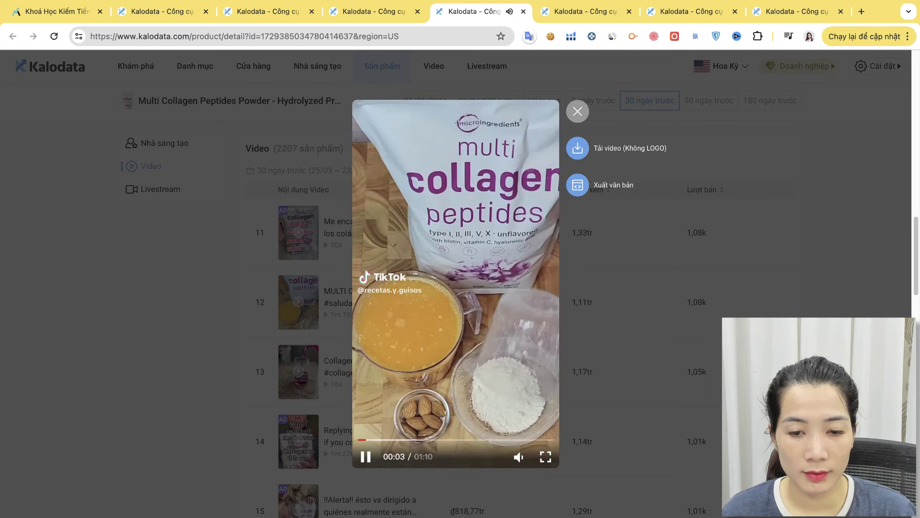
{"action": "left_click", "coordinate": [366, 456]}
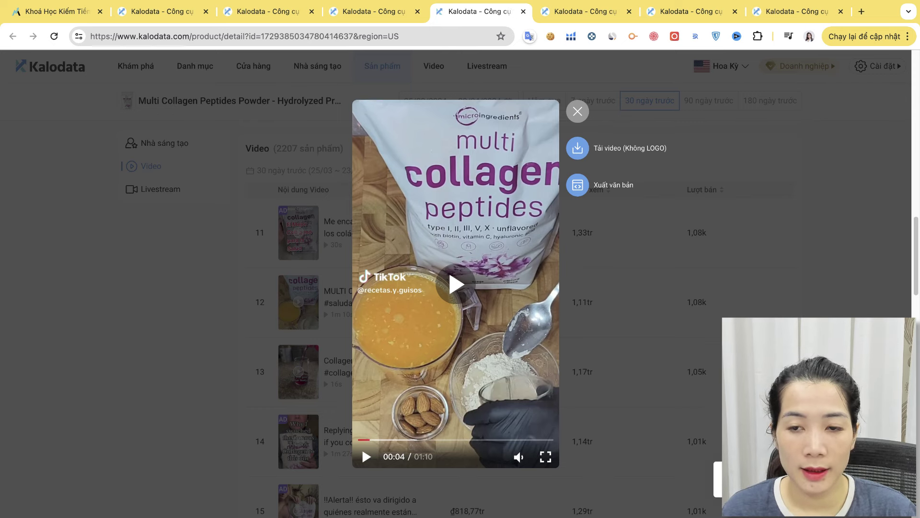
Step: Export the video's transcript as text, copy it and send it to the AI script creator
{"action": "left_click", "coordinate": [578, 185]}
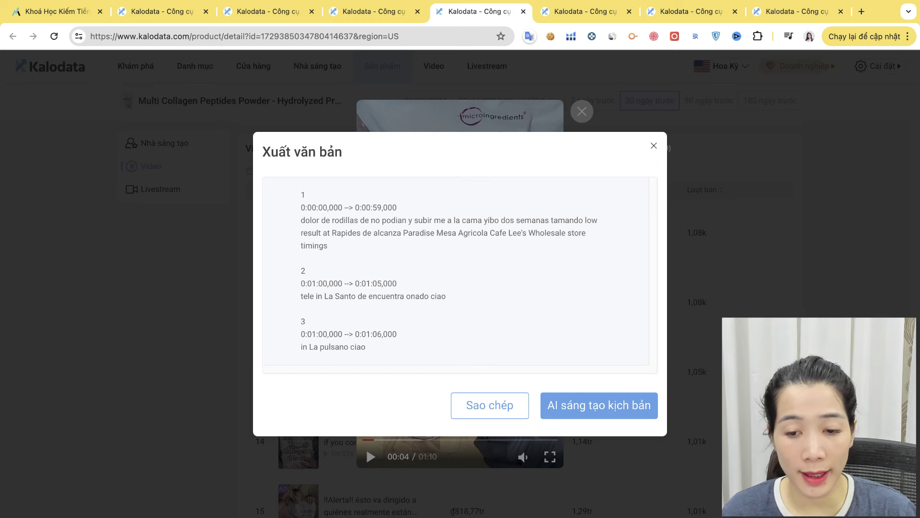
{"action": "left_click", "coordinate": [489, 405]}
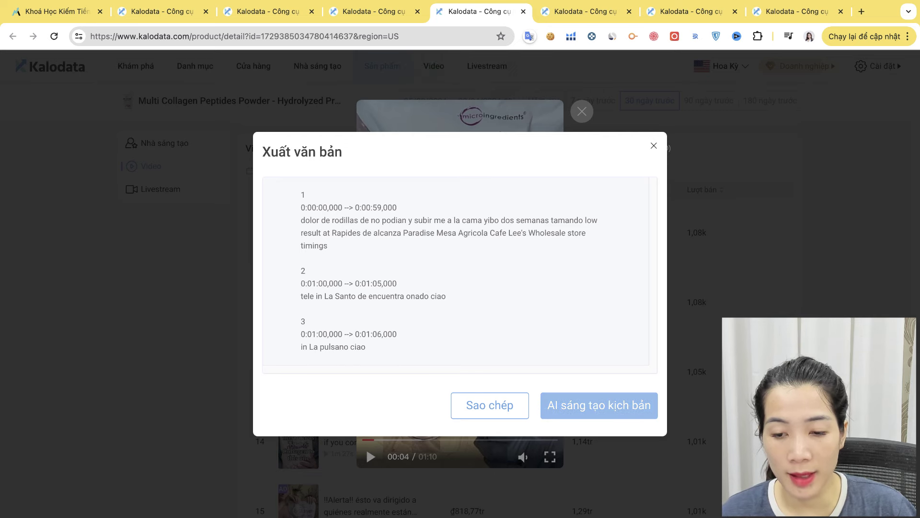
{"action": "left_click", "coordinate": [599, 405]}
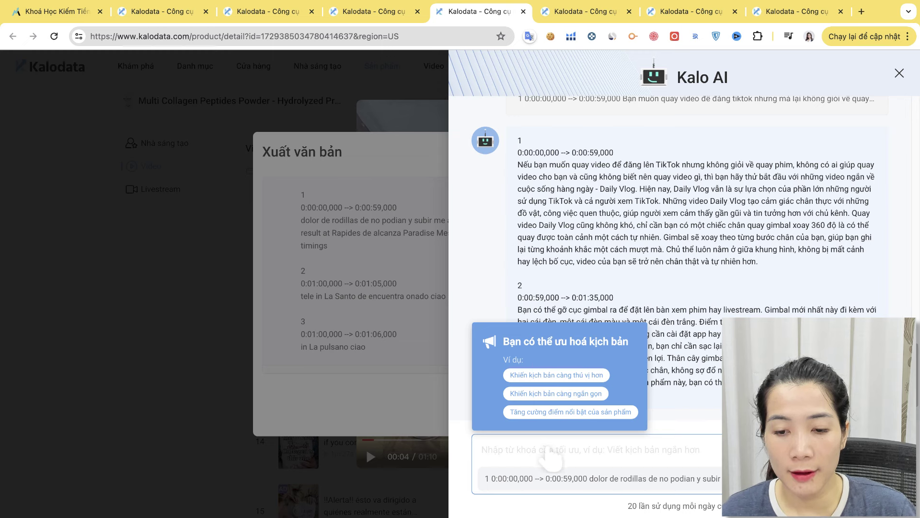
Step: Send Kalo AI the prompt "Viết lại kịch bản bên dưới hấp dẫn hơn bằng tiếng anh" for the attached transcript
{"action": "type", "text": "Viế"}
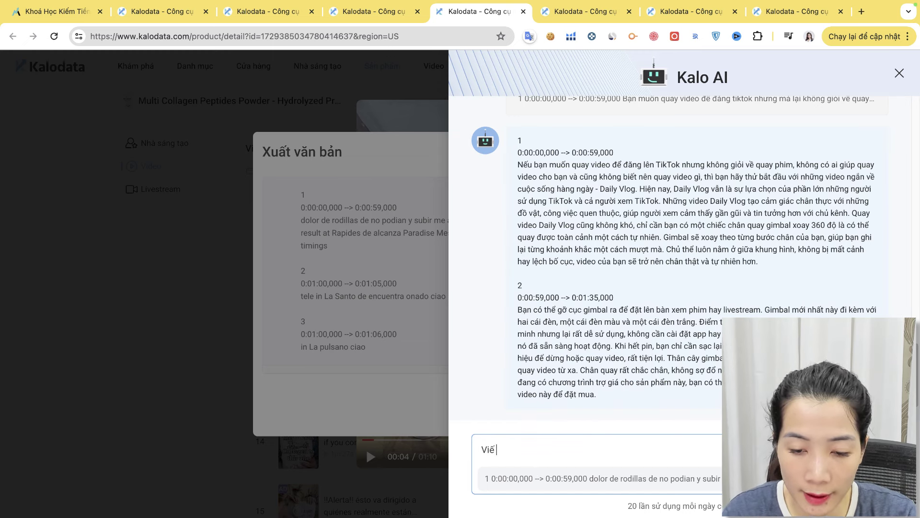
{"action": "type", "text": "t lại kịch bản bên dưới hấp dẫn hơn"}
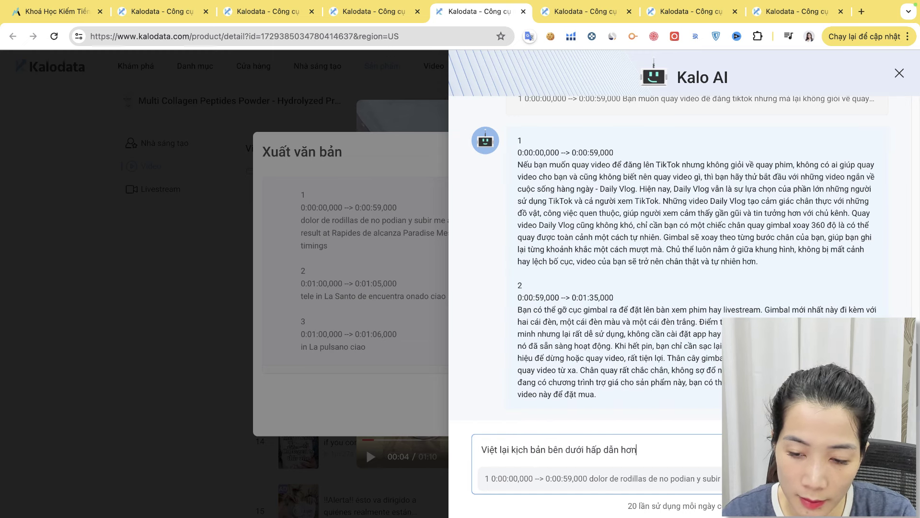
{"action": "type", "text": " bảng tiếng anh"}
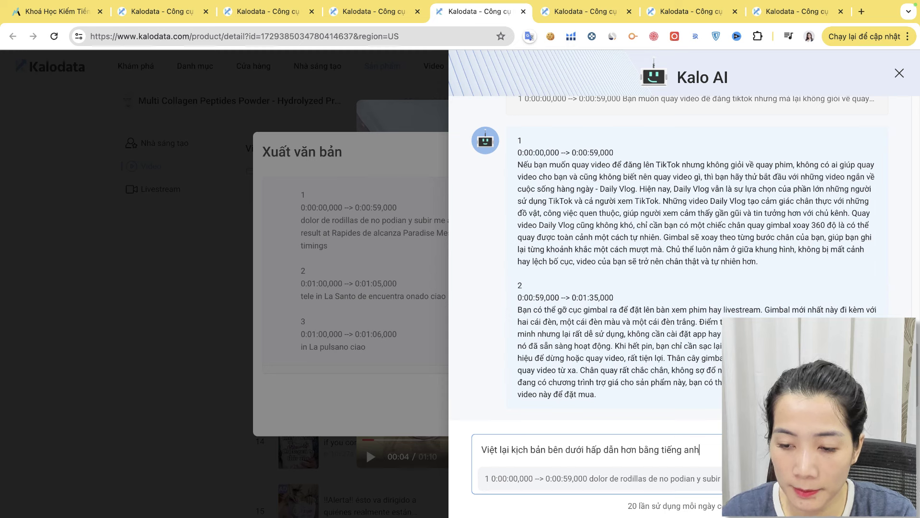
{"action": "key", "text": "Return"}
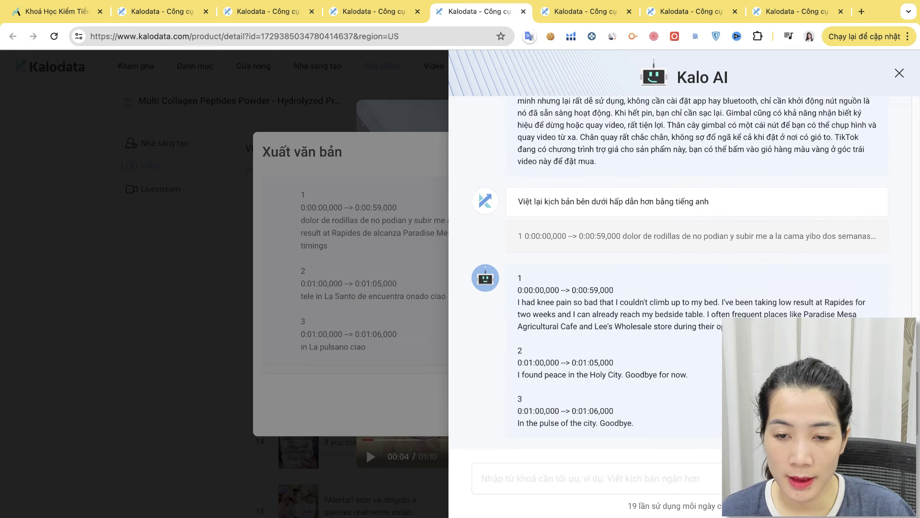
Step: Copy the English script written by Kalo AI and search Google for "dich" in the neighbouring browser tab
{"action": "mouse_move", "coordinate": [521, 302]}
{"action": "left_mouse_down"}
{"action": "mouse_move", "coordinate": [634, 423]}
{"action": "mouse_move", "coordinate": [518, 302]}
{"action": "left_mouse_up"}
{"action": "key", "text": "ctrl+c"}
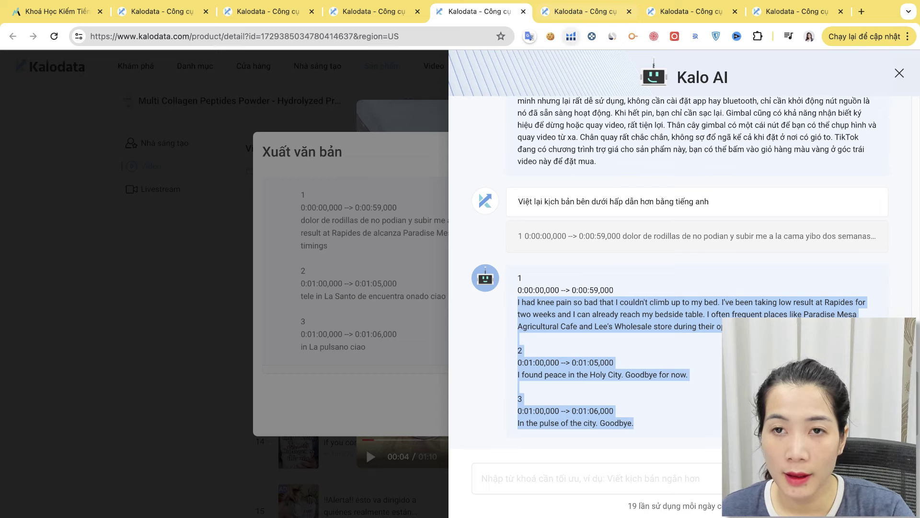
{"action": "left_click", "coordinate": [575, 11]}
{"action": "key", "text": "BackSpace"}
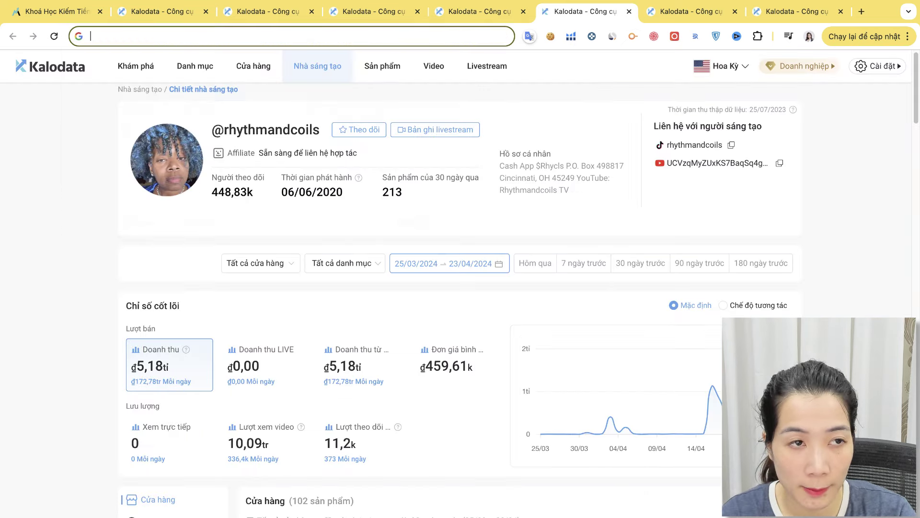
{"action": "type", "text": "dich"}
{"action": "key", "text": "Return"}
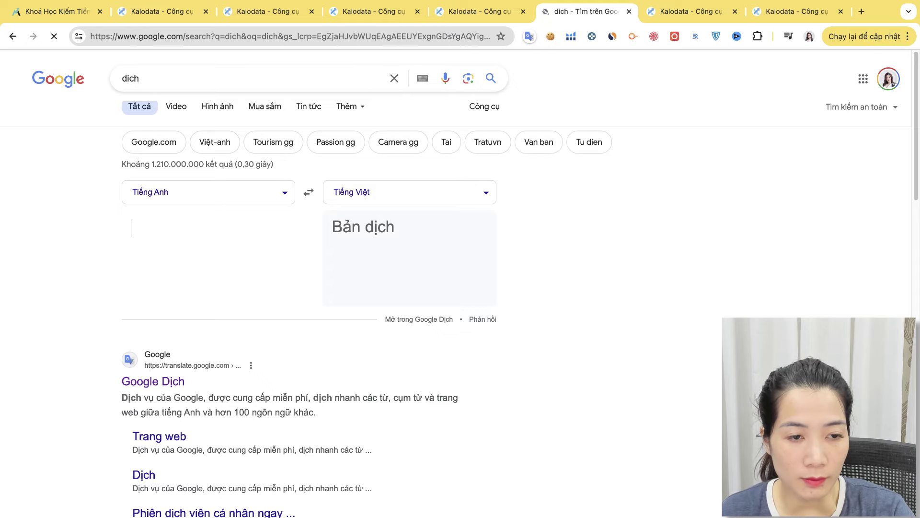
Step: Paste the script into Google's English-to-Vietnamese translator and read through the translation
{"action": "key", "text": "ctrl+v"}
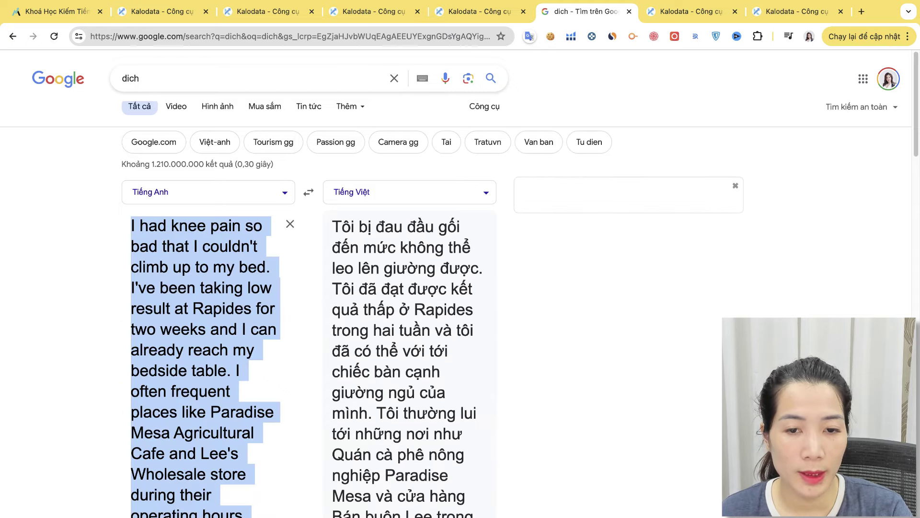
{"action": "scroll", "coordinate": [460, 283], "scroll_direction": "down", "scroll_amount": 1}
{"action": "scroll", "coordinate": [460, 283], "scroll_direction": "down", "scroll_amount": 2}
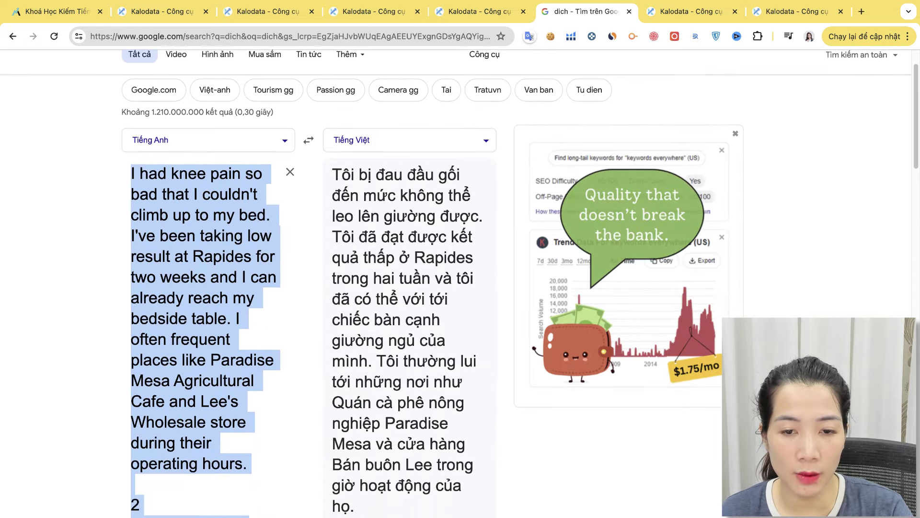
Step: Read through the Vietnamese translation of the rewritten script and compare its numbered segments with the English text
{"action": "scroll", "coordinate": [460, 283], "scroll_direction": "down", "scroll_amount": 2}
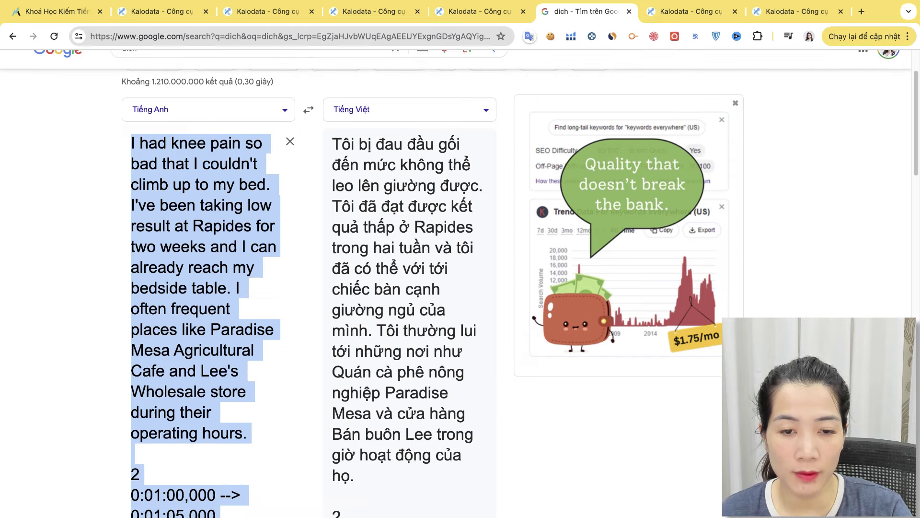
{"action": "scroll", "coordinate": [893, 70], "scroll_direction": "down", "scroll_amount": 4}
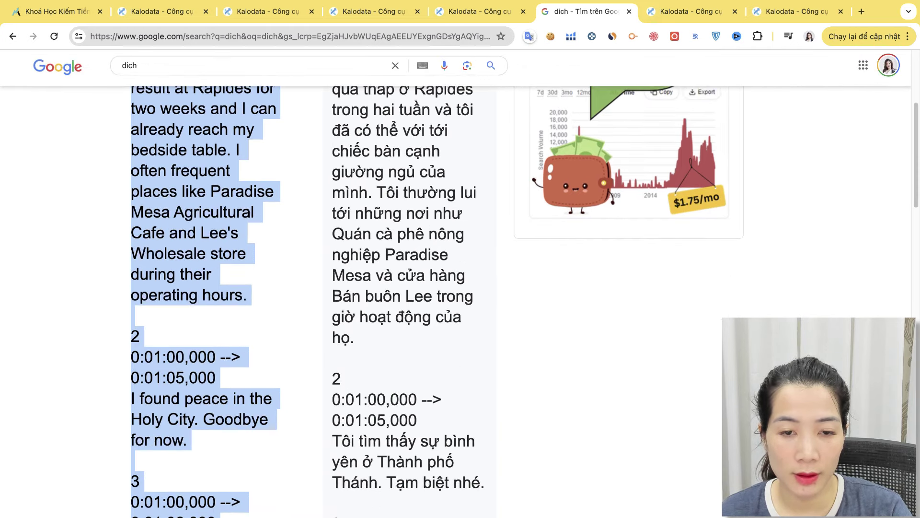
{"action": "scroll", "coordinate": [893, 70], "scroll_direction": "down", "scroll_amount": 3}
{"action": "scroll", "coordinate": [892, 77], "scroll_direction": "up", "scroll_amount": 10}
{"action": "scroll", "coordinate": [893, 83], "scroll_direction": "down", "scroll_amount": 5}
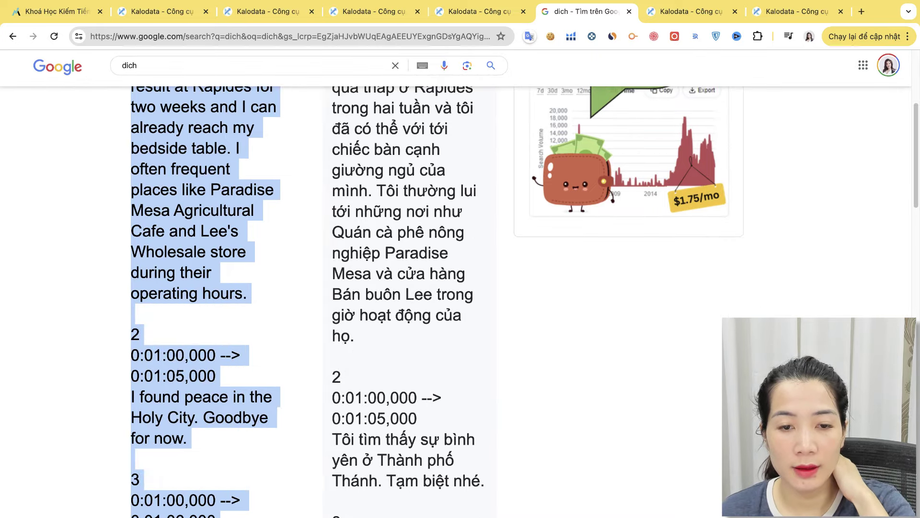
{"action": "scroll", "coordinate": [893, 70], "scroll_direction": "up", "scroll_amount": 3}
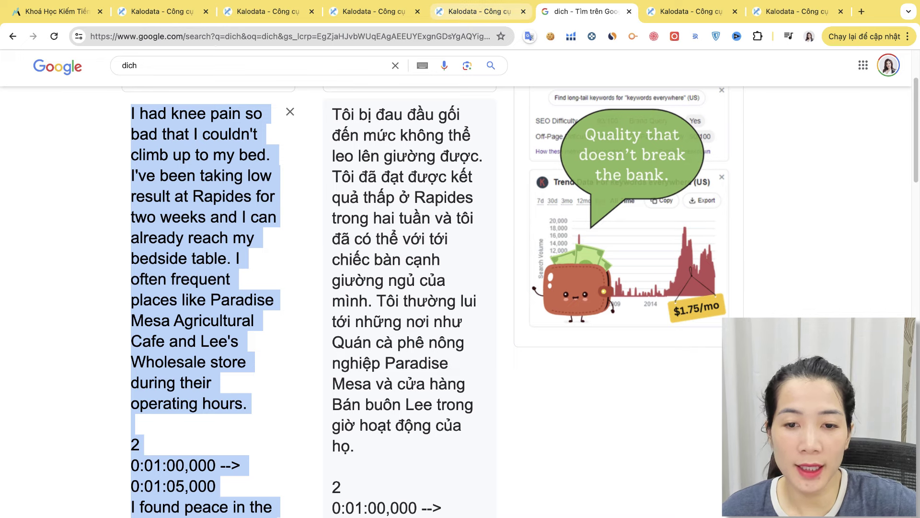
Step: Return to the collagen product page in Kalodata and close the Kalo AI chat, transcript export and video preview
{"action": "left_click", "coordinate": [479, 11]}
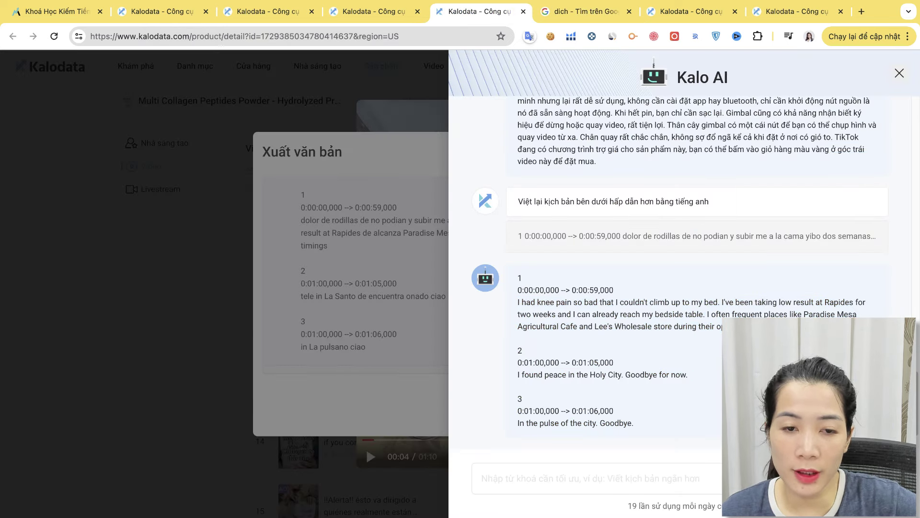
{"action": "left_click", "coordinate": [899, 73]}
{"action": "left_click", "coordinate": [649, 145]}
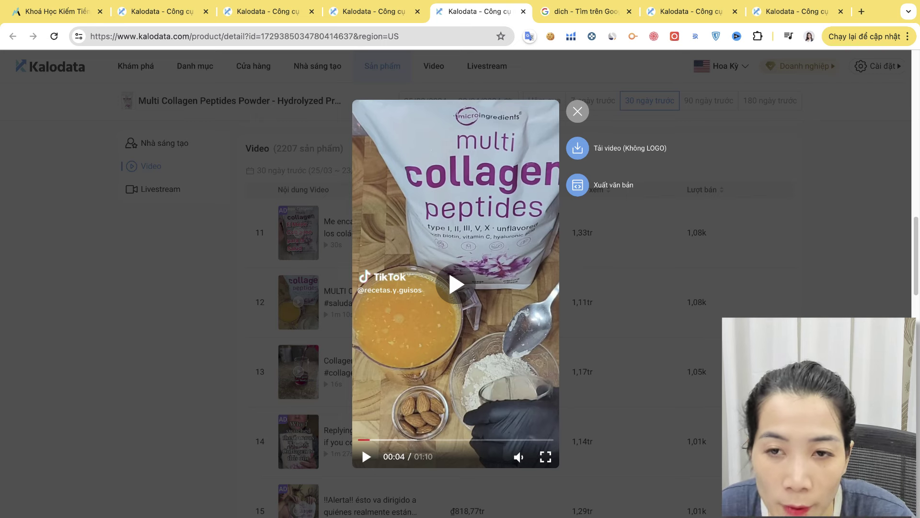
{"action": "key", "text": "Escape"}
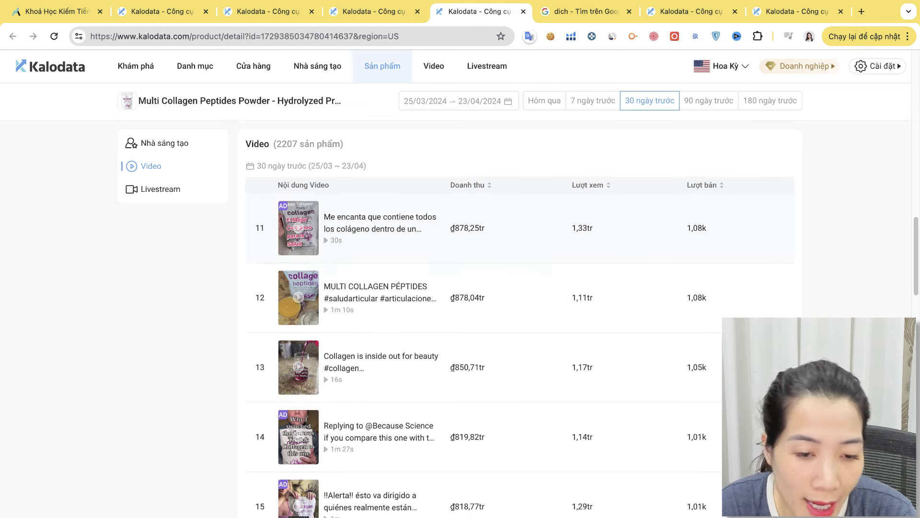
Step: Go from the Multi Collagen Peptides product's video list to its Livestream section and review the top-selling livestreams
{"action": "scroll", "coordinate": [479, 259], "scroll_direction": "down", "scroll_amount": 5}
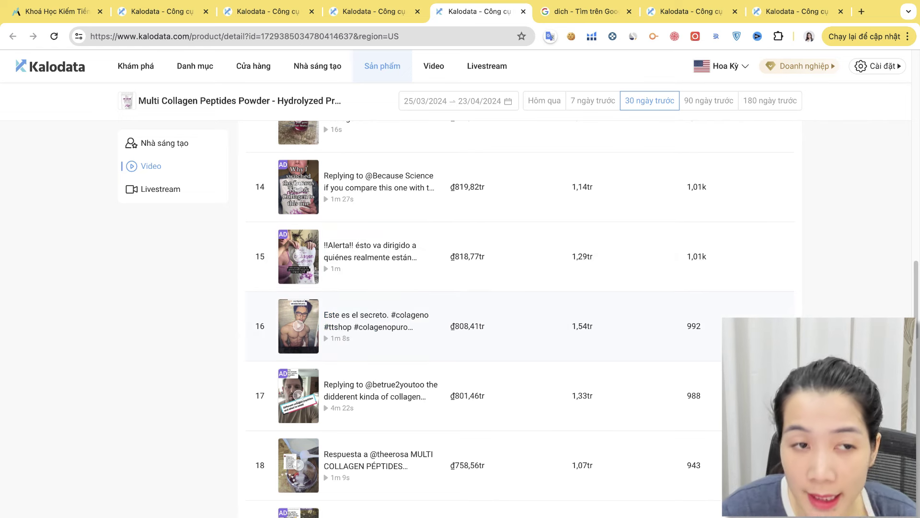
{"action": "scroll", "coordinate": [479, 288], "scroll_direction": "up", "scroll_amount": 15}
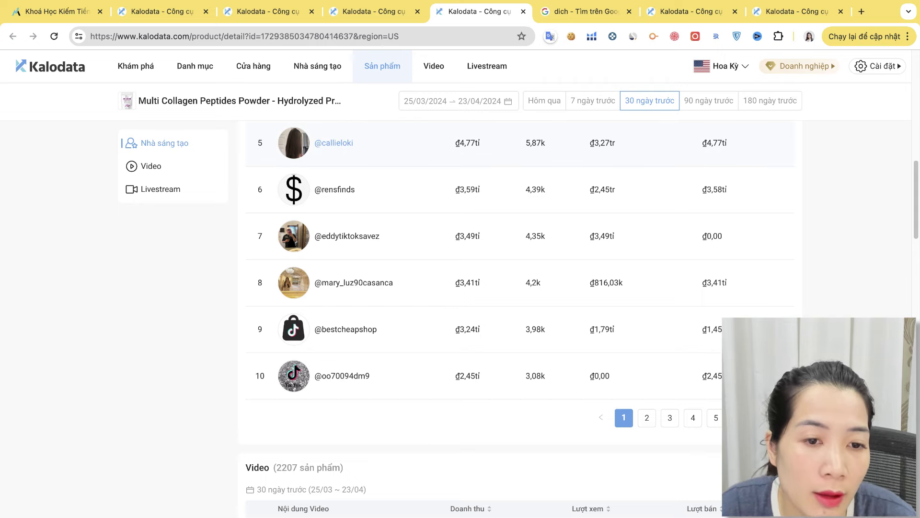
{"action": "scroll", "coordinate": [334, 143], "scroll_direction": "up", "scroll_amount": 8}
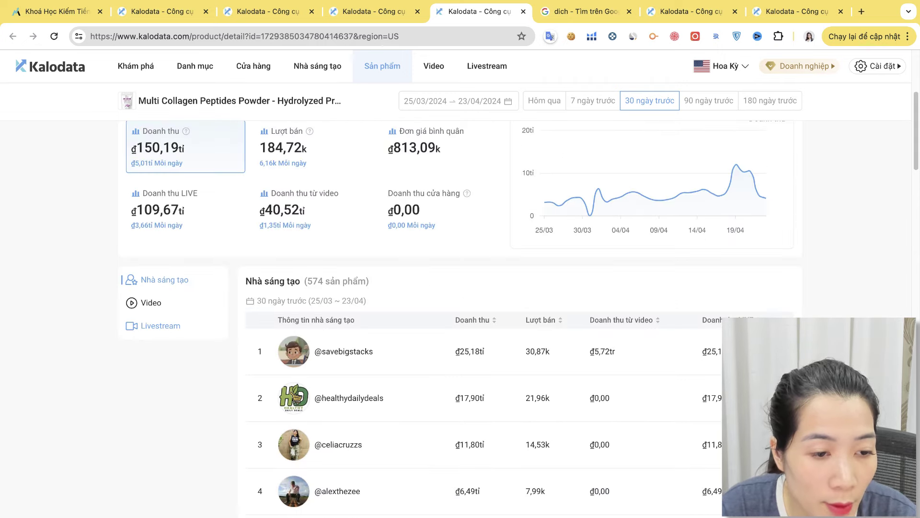
{"action": "left_click", "coordinate": [161, 325]}
{"action": "left_click", "coordinate": [161, 189]}
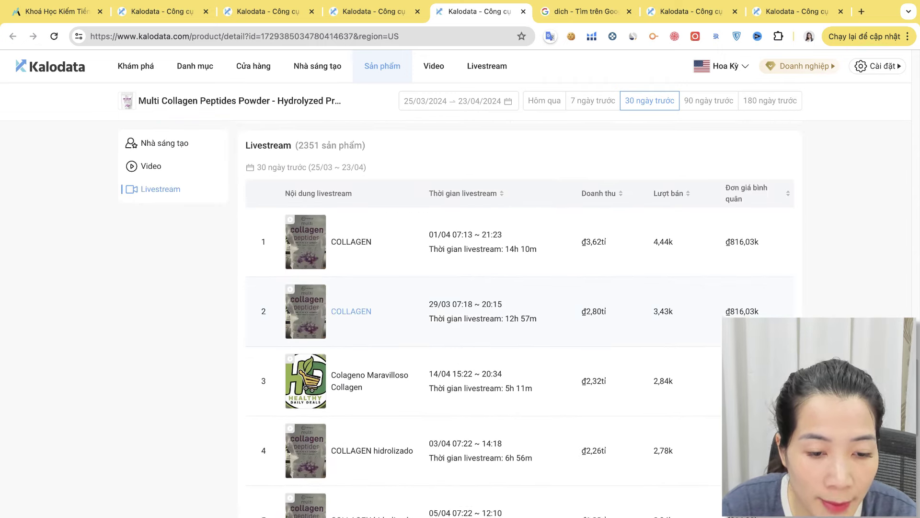
{"action": "scroll", "coordinate": [350, 297], "scroll_direction": "down", "scroll_amount": 2}
{"action": "scroll", "coordinate": [369, 336], "scroll_direction": "down", "scroll_amount": 1}
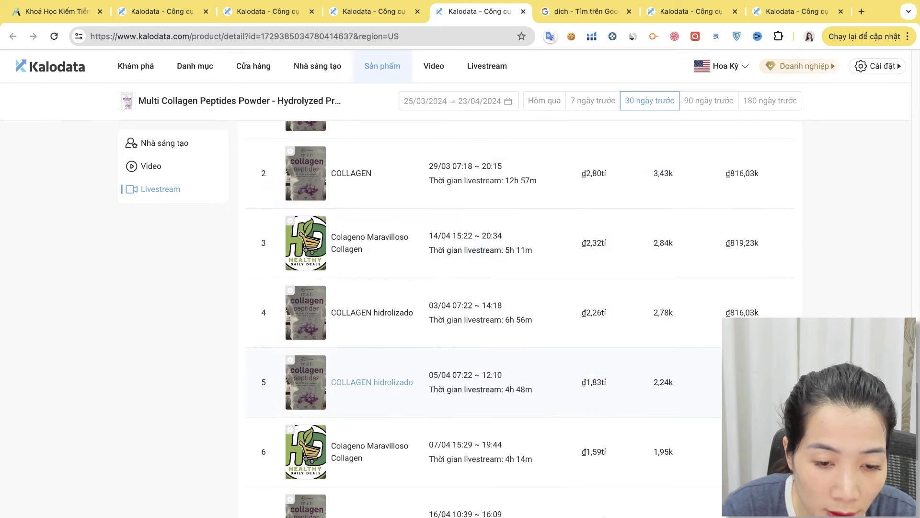
{"action": "scroll", "coordinate": [372, 388], "scroll_direction": "down", "scroll_amount": 5}
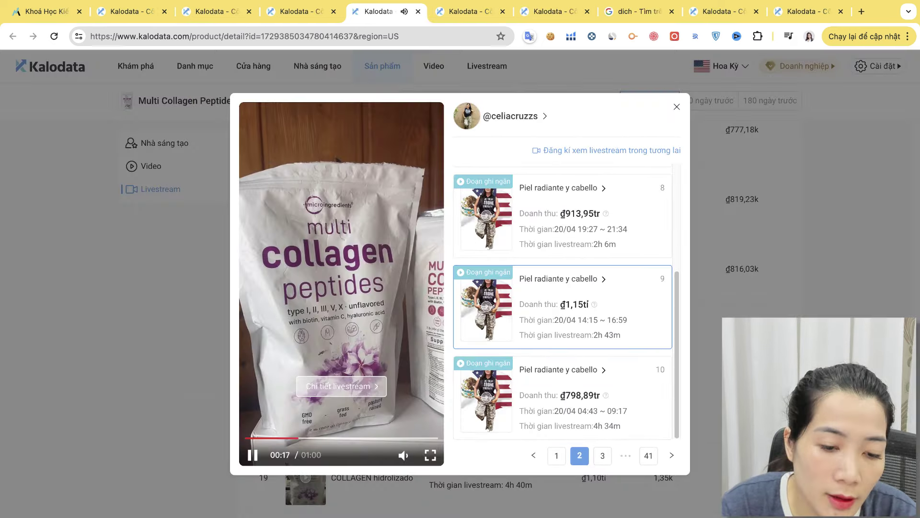
Step: Watch part of the "Piel radiante y cabello" livestream clip from 20/04 14:15 ~ 16:59, then close the preview
{"action": "key", "text": "space"}
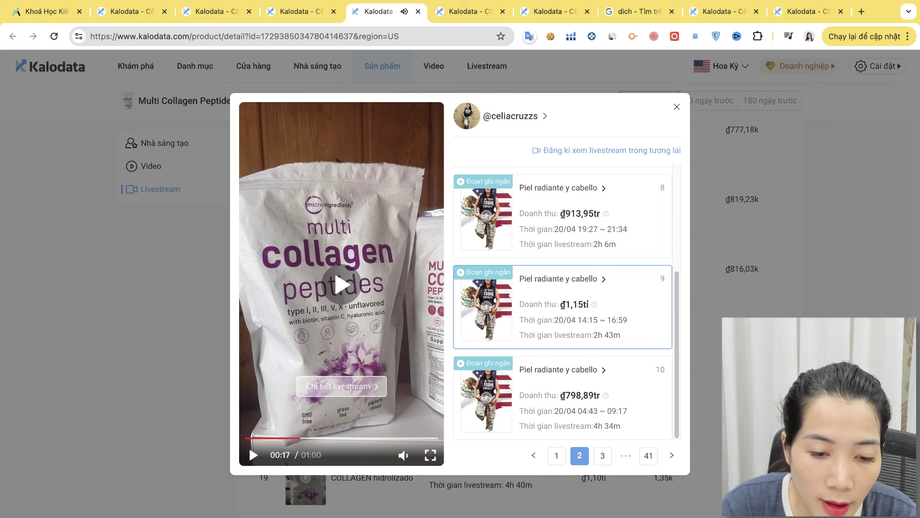
{"action": "key", "text": "space"}
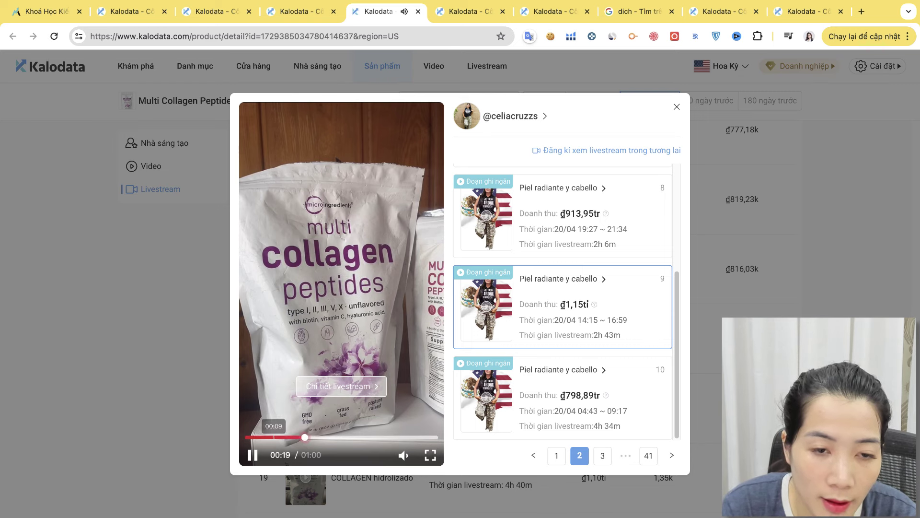
{"action": "left_click", "coordinate": [253, 454]}
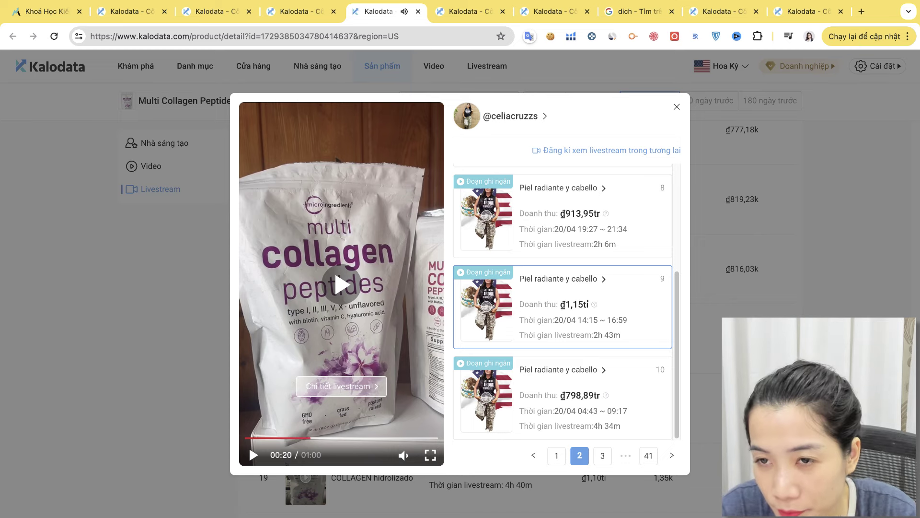
{"action": "left_click", "coordinate": [677, 107]}
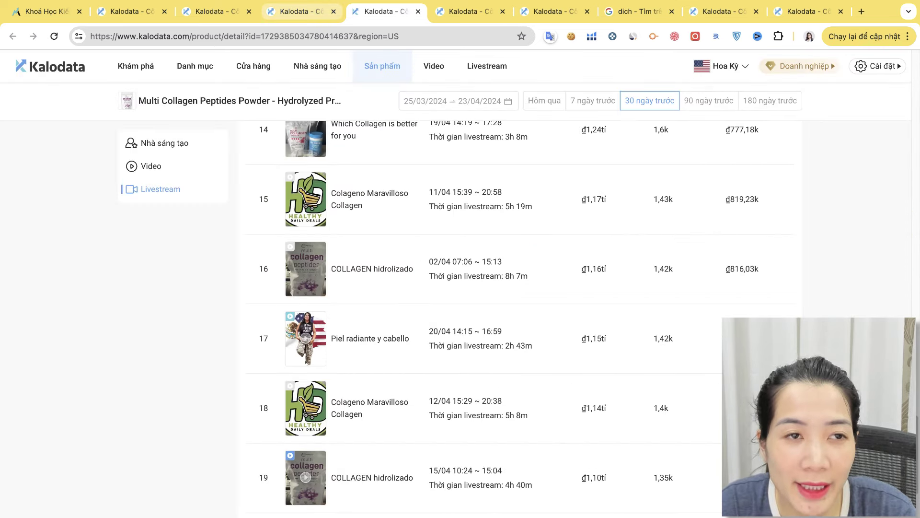
Step: Go back through the open Kalodata pages to the start of the Explore page
{"action": "left_click", "coordinate": [302, 11]}
{"action": "left_click", "coordinate": [216, 11]}
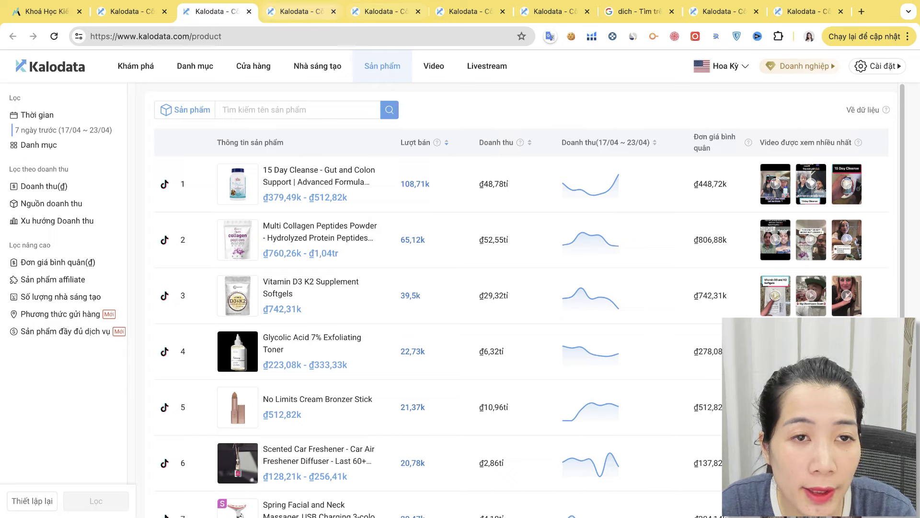
{"action": "left_click", "coordinate": [131, 12]}
{"action": "scroll", "coordinate": [459, 238], "scroll_direction": "up", "scroll_amount": 3}
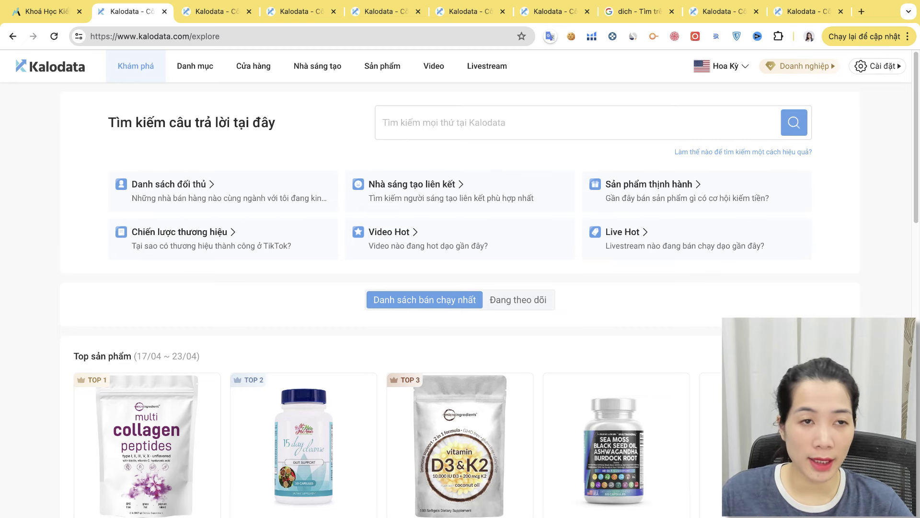
Step: From the Kalodata product list, choose Hoa Kỳ as the country and view the subscription pricing plans
{"action": "key", "text": "ctrl+Tab"}
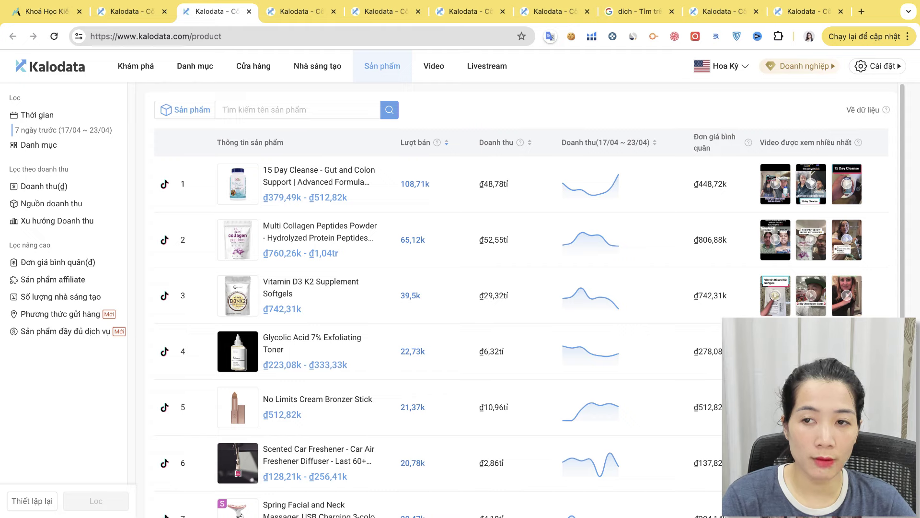
{"action": "mouse_move", "coordinate": [721, 66]}
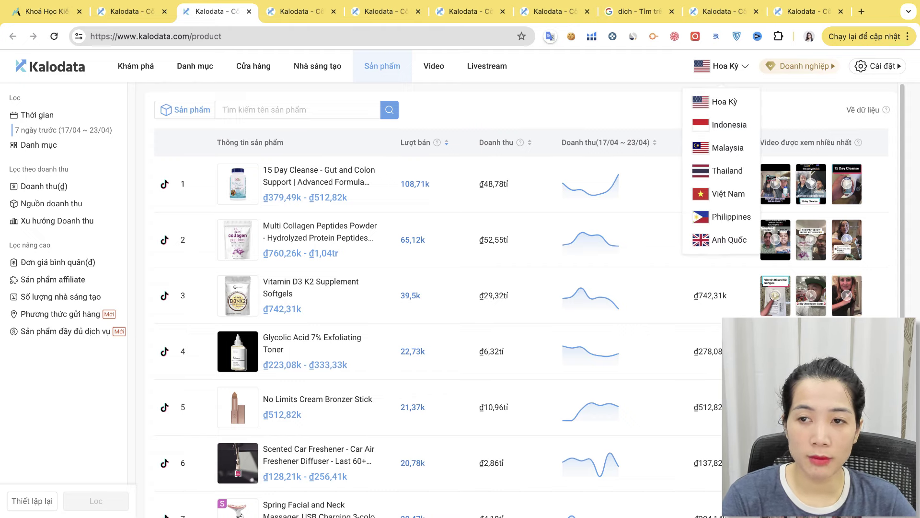
{"action": "left_click", "coordinate": [719, 102]}
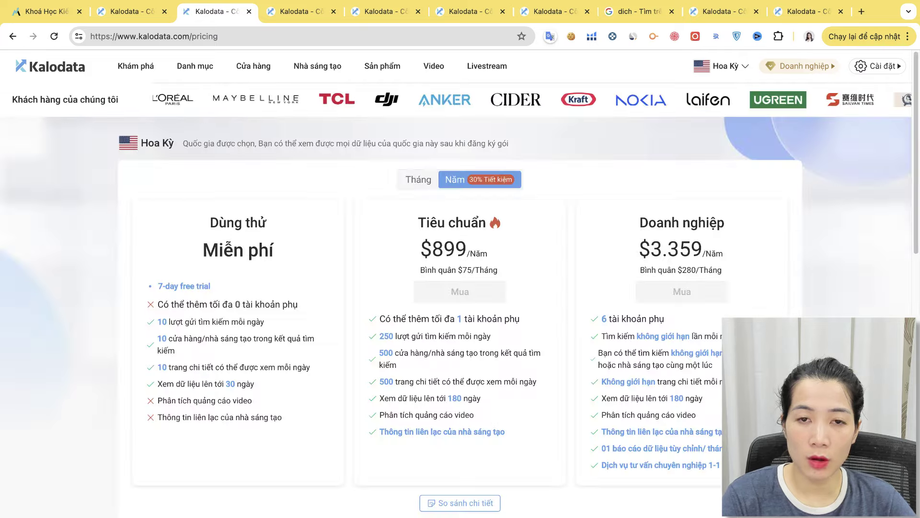